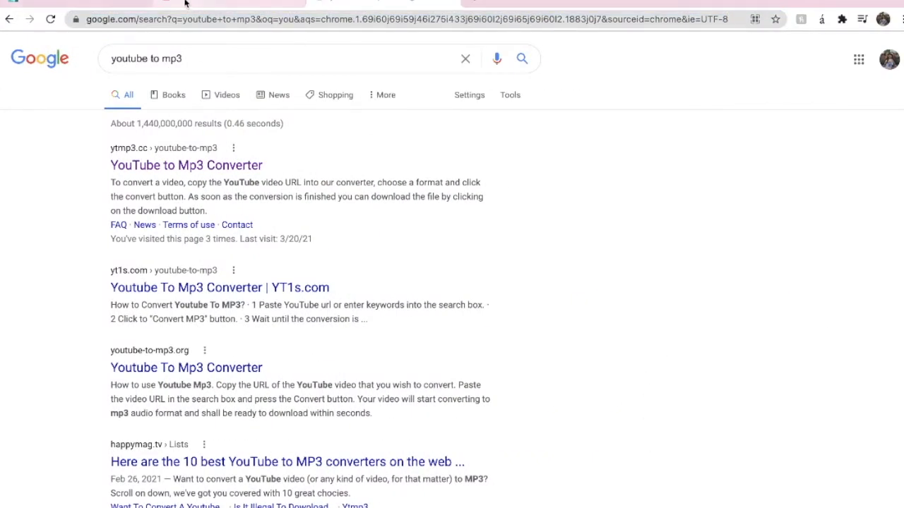
Step: Search YouTube for "copyright free edited audio" and open the NON-COPYRIGHT EDITING AUDIOS video from the results
{"action": "left_click", "coordinate": [257, 50]}
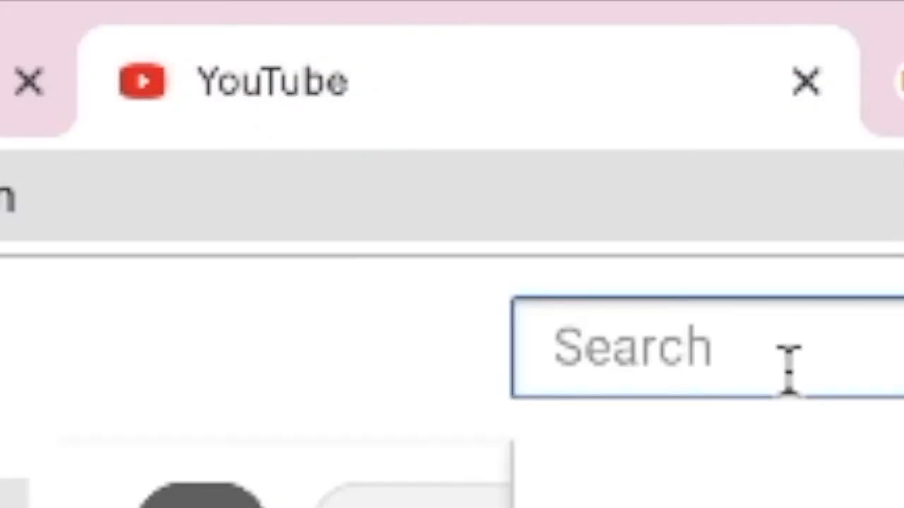
{"action": "type", "text": "copr"}
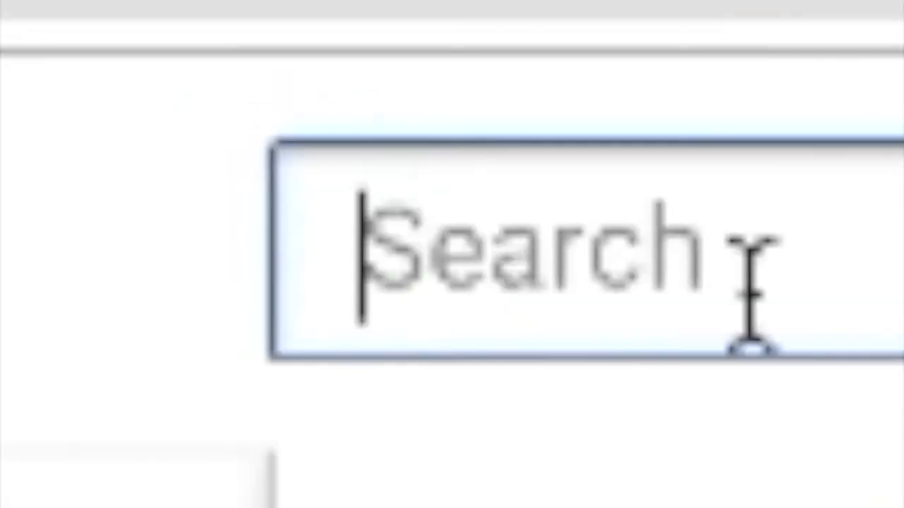
{"action": "key", "text": "BackSpace"}
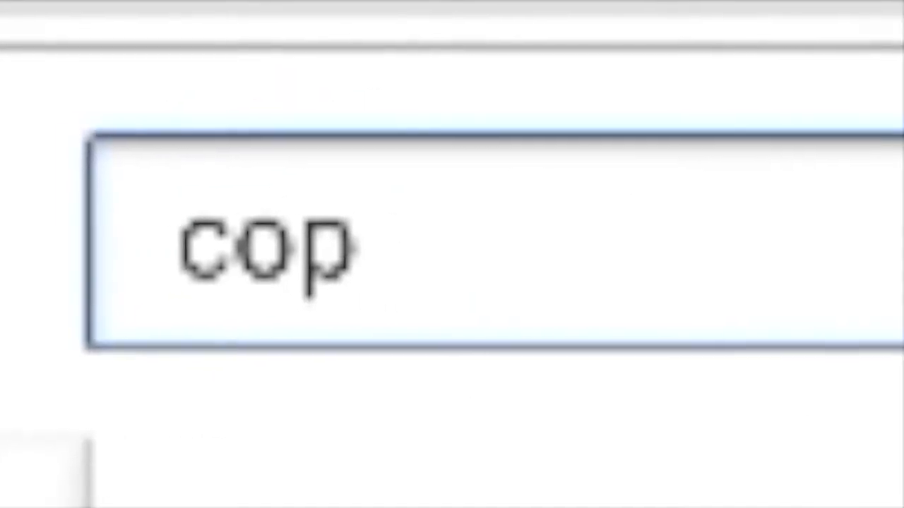
{"action": "type", "text": "yright free"}
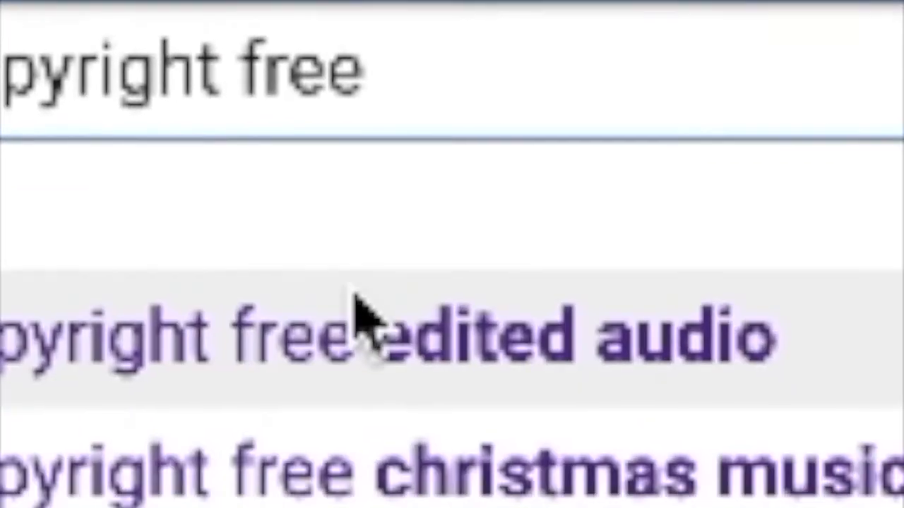
{"action": "left_click", "coordinate": [431, 495]}
{"action": "scroll", "coordinate": [332, 484], "scroll_direction": "down", "scroll_amount": 1}
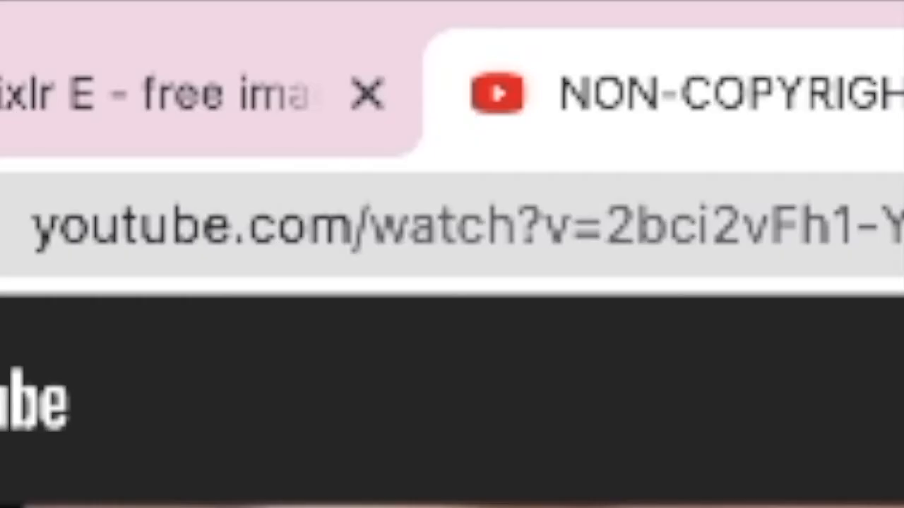
{"action": "left_click", "coordinate": [545, 224]}
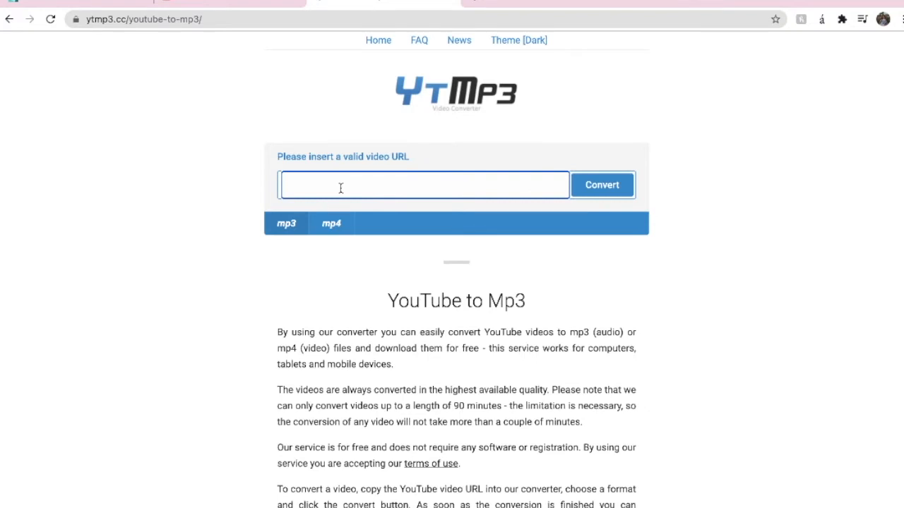
{"action": "type", "text": "https://www.youtube.com/watch?v=2bci2vFh1-Y"}
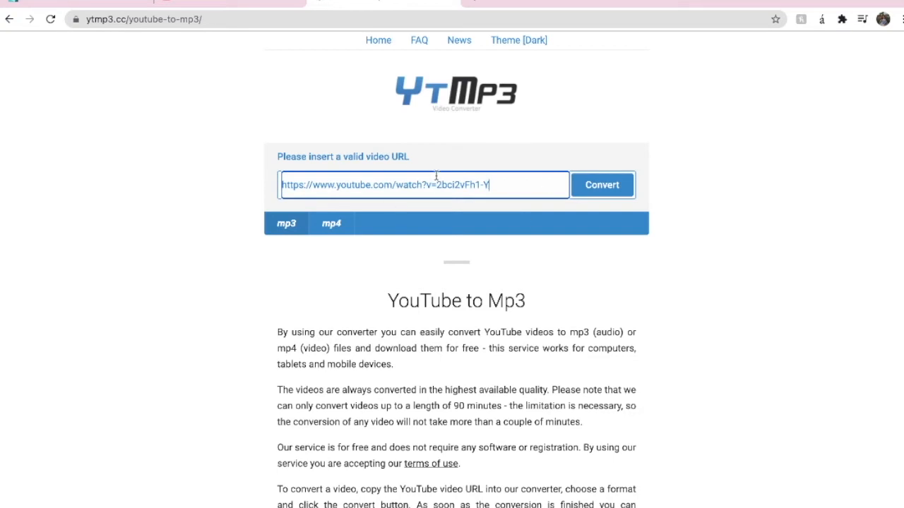
{"action": "left_click", "coordinate": [601, 188]}
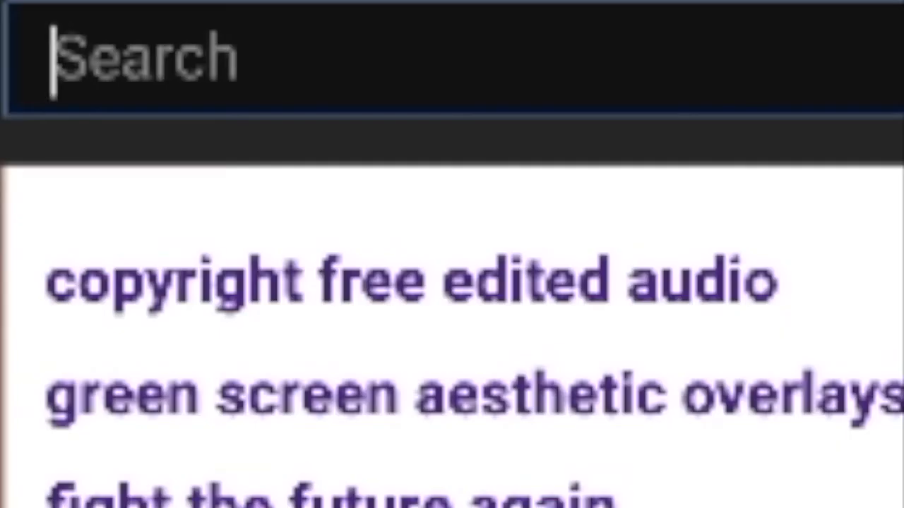
Step: Search YouTube for "green screen aesthetic overlays" and preview the "aesthetic green screen overlays!! *free to use*" video up to its glitchy shapes section
{"action": "left_click", "coordinate": [134, 389]}
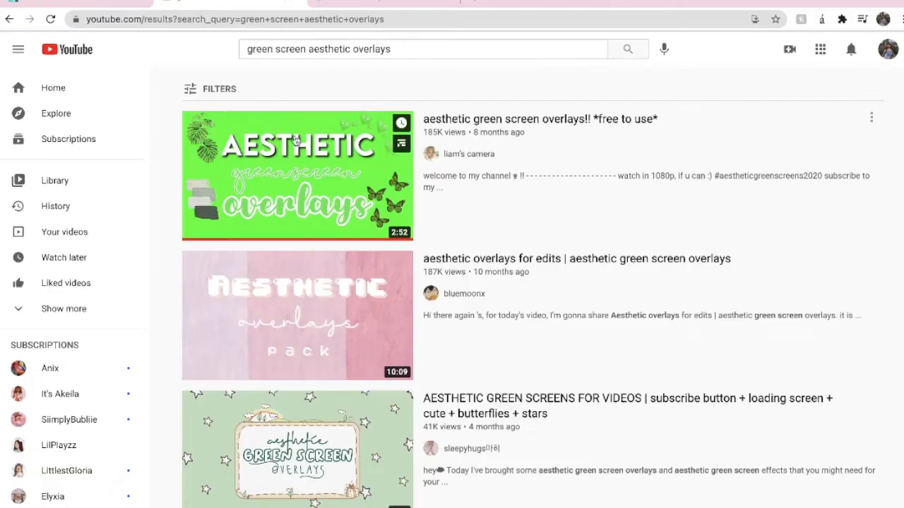
{"action": "left_click", "coordinate": [298, 168]}
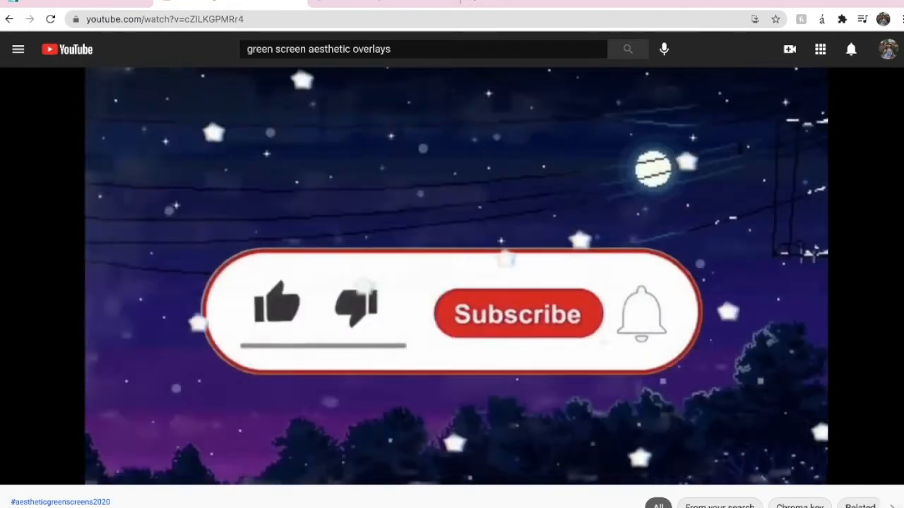
{"action": "left_click", "coordinate": [297, 168]}
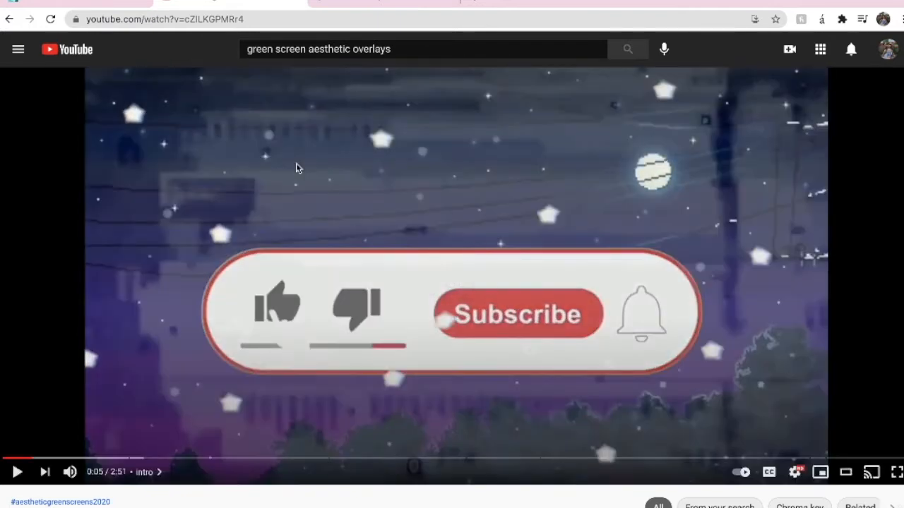
{"action": "left_click", "coordinate": [297, 168]}
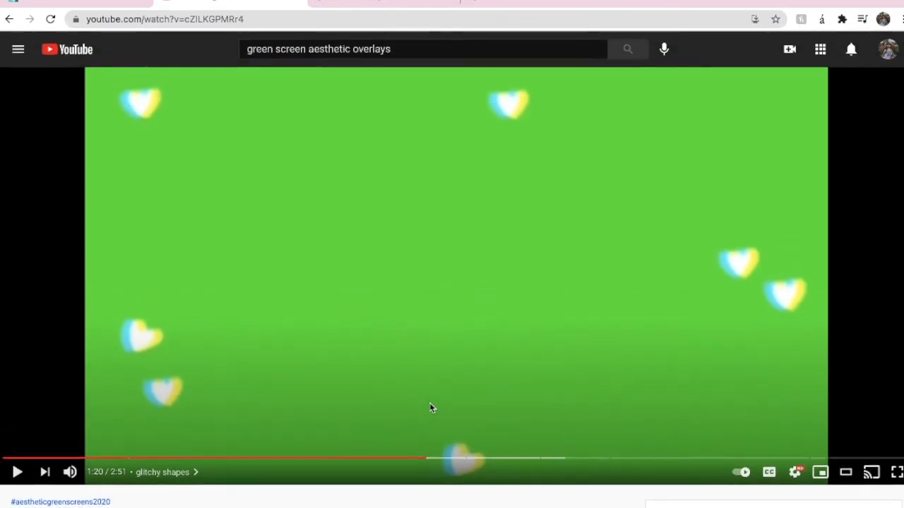
{"action": "left_click", "coordinate": [308, 23]}
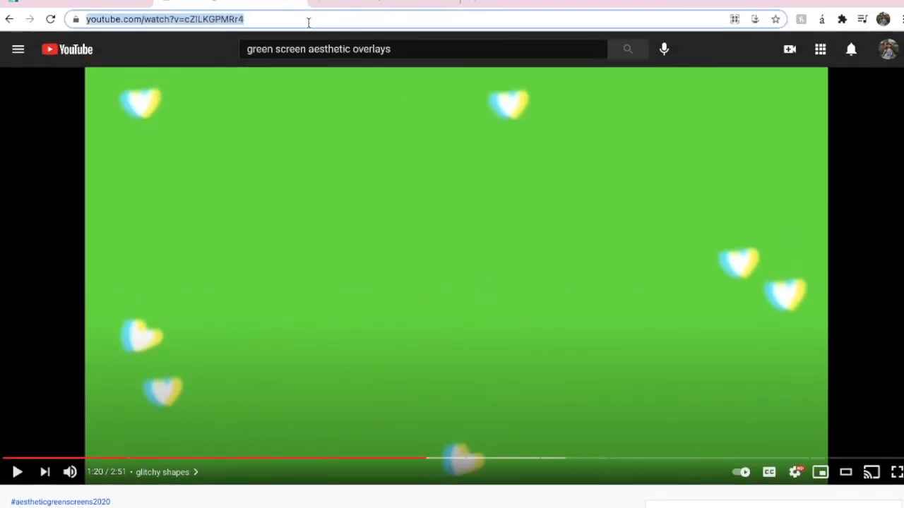
{"action": "left_click", "coordinate": [353, 6]}
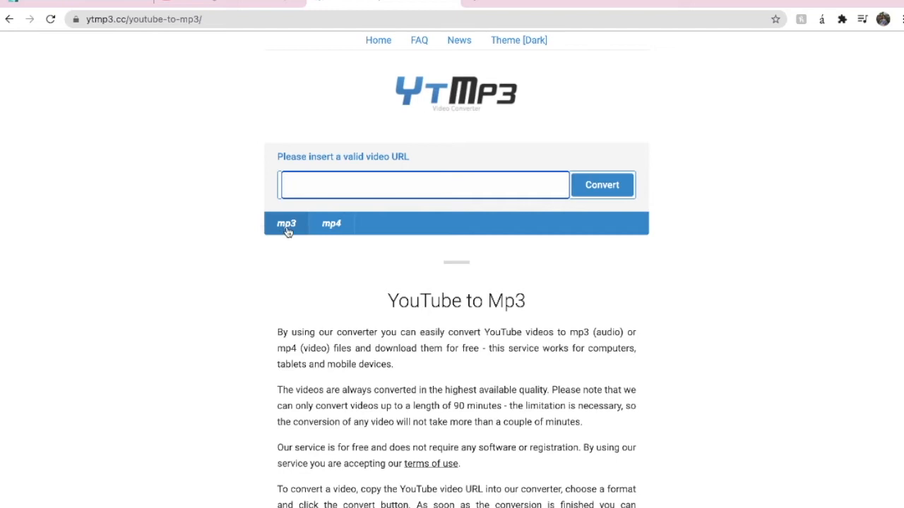
{"action": "left_click", "coordinate": [332, 225]}
{"action": "left_click", "coordinate": [344, 191]}
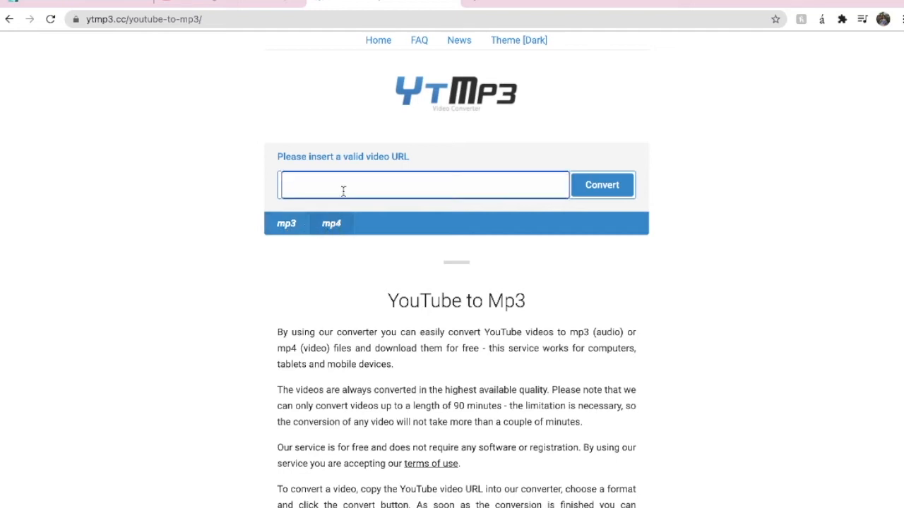
{"action": "type", "text": "https://www.youtube.com/watch?v=cZlLKGPMRr4"}
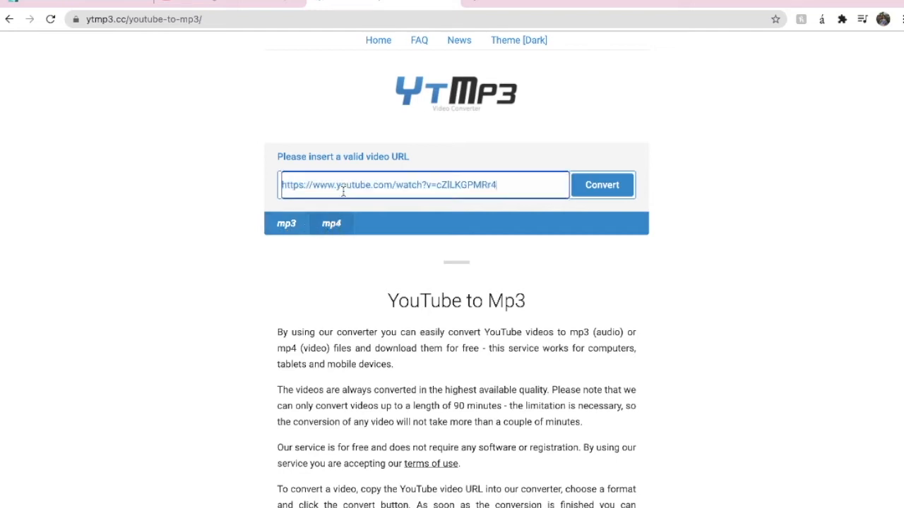
{"action": "left_click", "coordinate": [608, 188]}
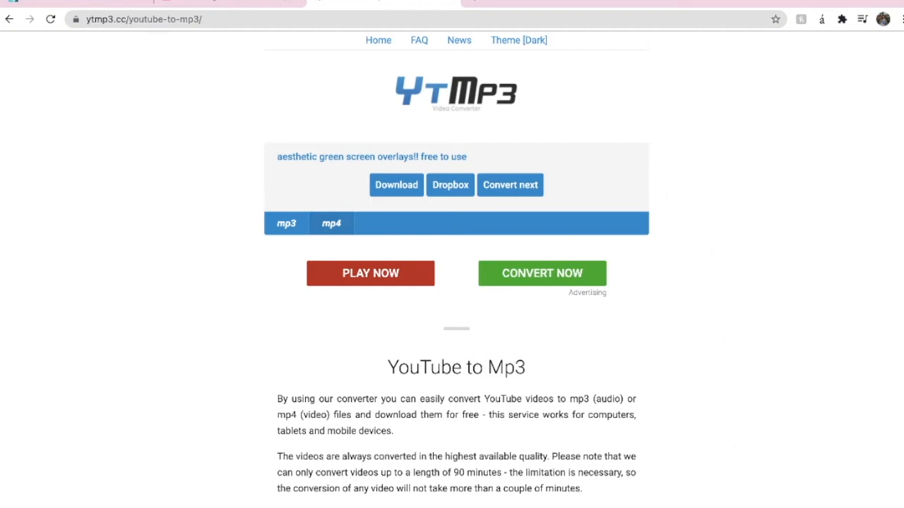
Step: Switch to iMovie and place the green audio clip from the media at the start of the empty timeline's music track
{"action": "left_click", "coordinate": [790, 504]}
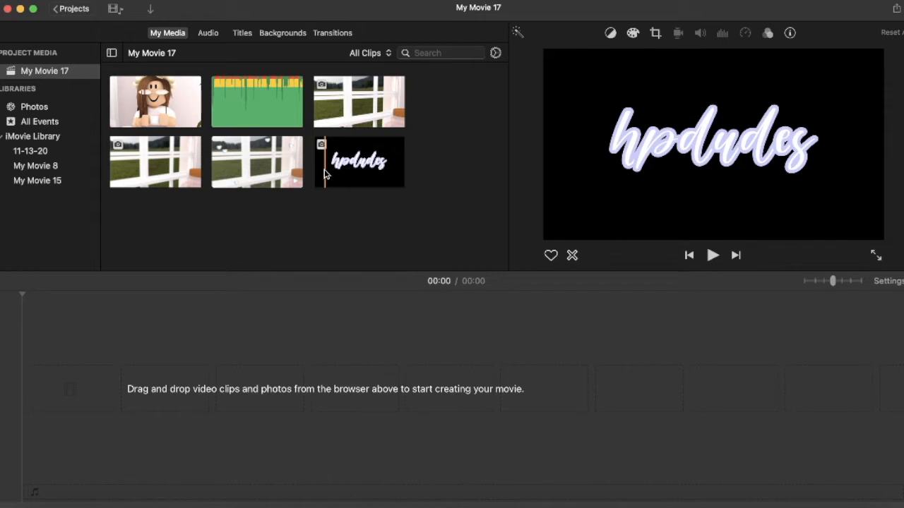
{"action": "left_click_drag", "start_coordinate": [256, 101], "coordinate": [20, 460]}
{"action": "left_click_drag", "start_coordinate": [803, 282], "coordinate": [841, 282]}
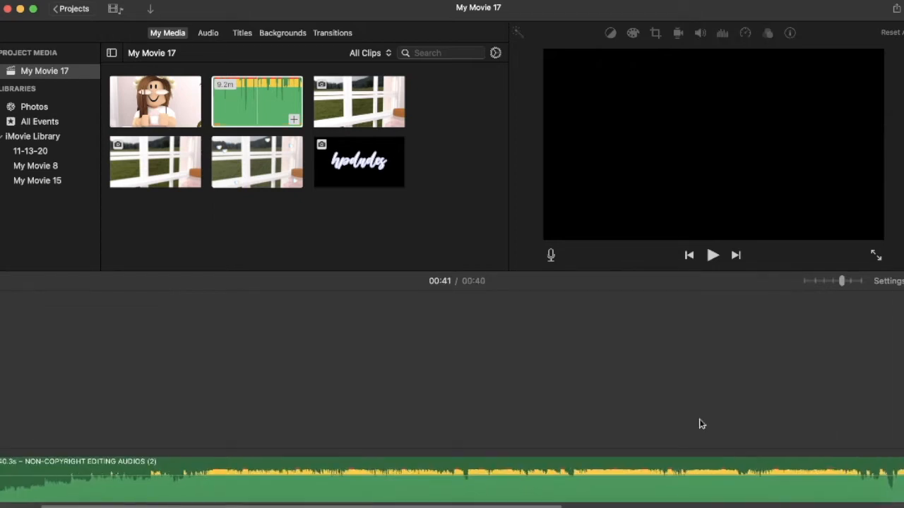
{"action": "scroll", "coordinate": [91, 346], "scroll_direction": "left", "scroll_amount": 5}
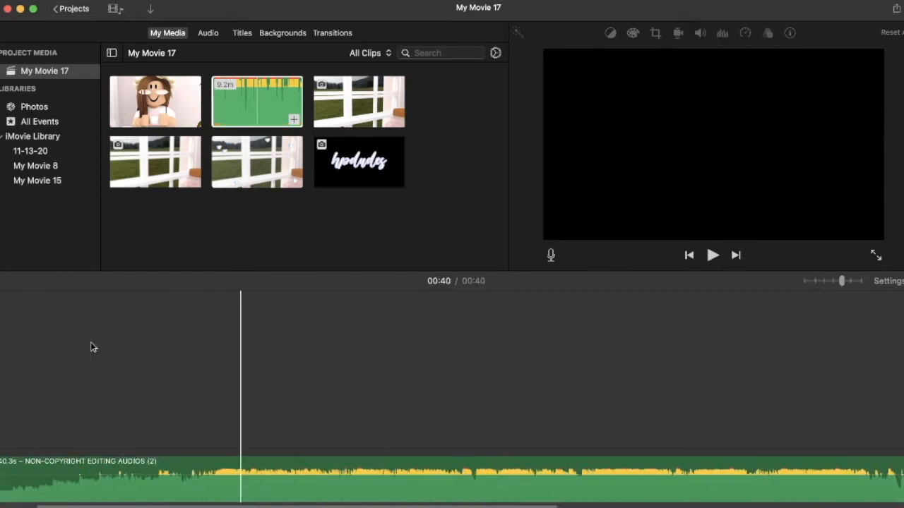
{"action": "left_click", "coordinate": [39, 469]}
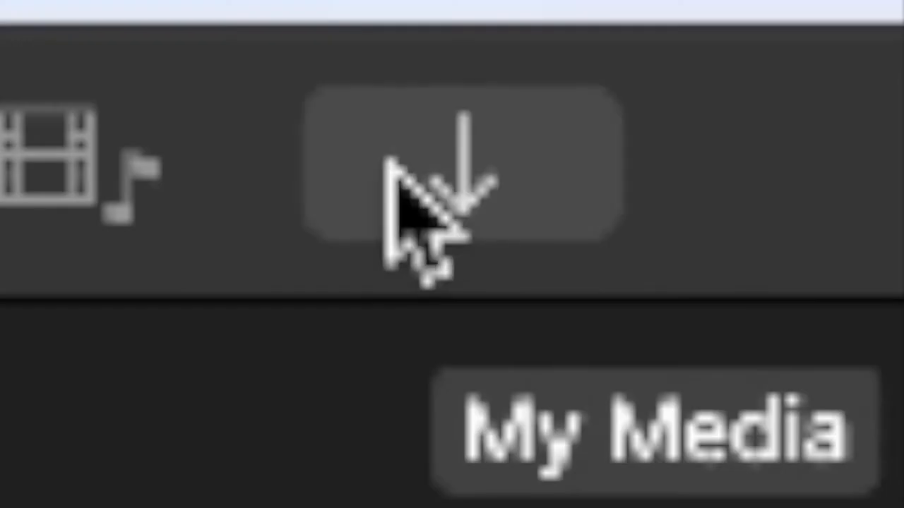
Step: Look through the importable files in Downloads, and place the 2.7 s character video at the start of the timeline above the audio
{"action": "left_click", "coordinate": [148, 7]}
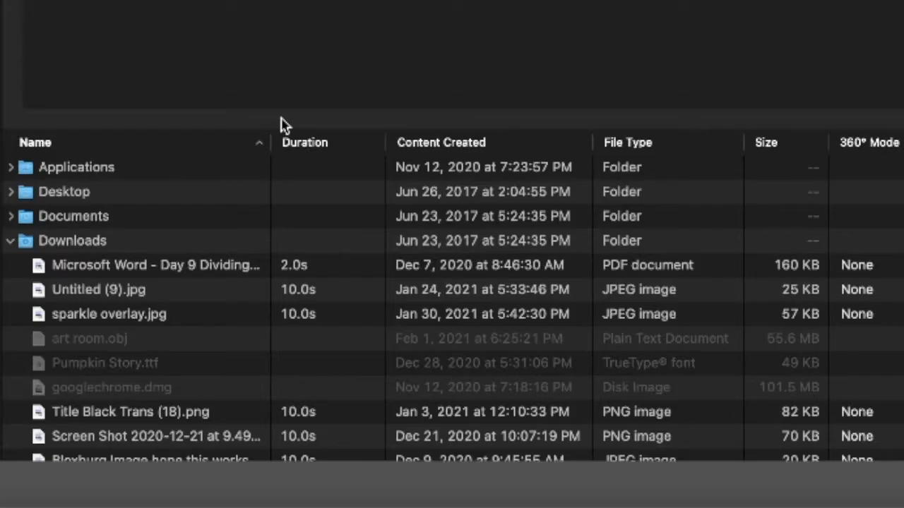
{"action": "scroll", "coordinate": [730, 337], "scroll_direction": "down", "scroll_amount": 2}
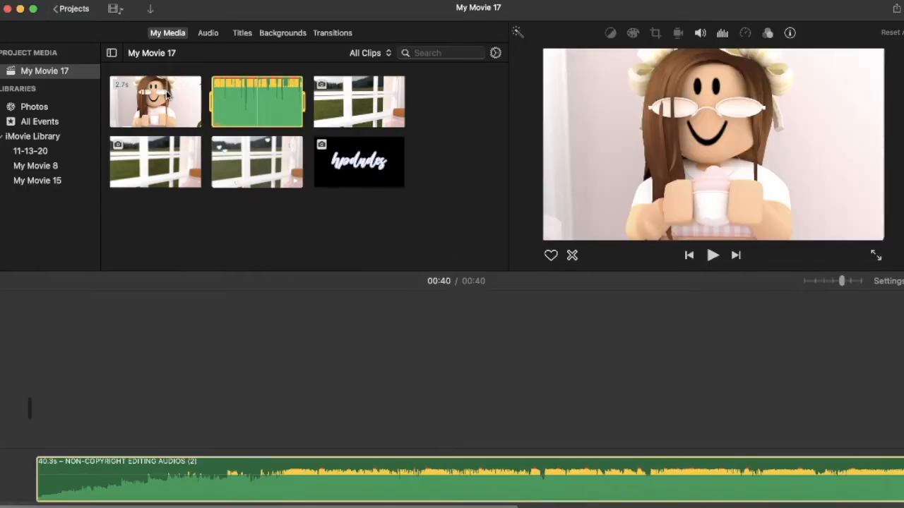
{"action": "left_click_drag", "start_coordinate": [164, 99], "coordinate": [36, 388]}
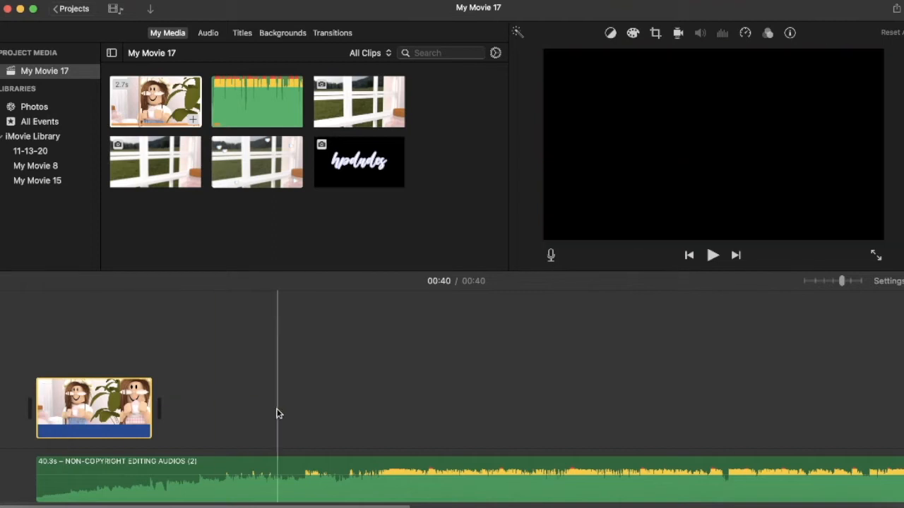
Step: Split the audio clip at about 7.8 s, just before the louder section
{"action": "left_click", "coordinate": [574, 434]}
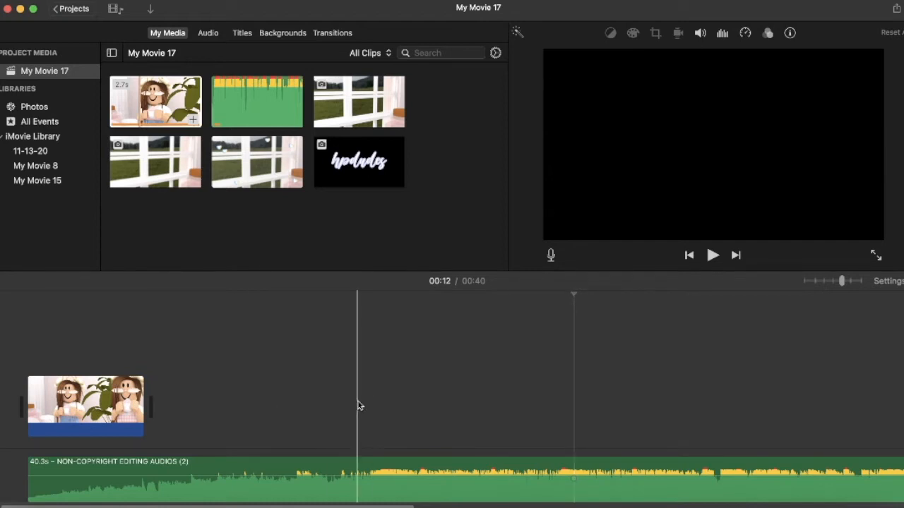
{"action": "key", "text": "super+b"}
{"action": "left_click", "coordinate": [248, 393]}
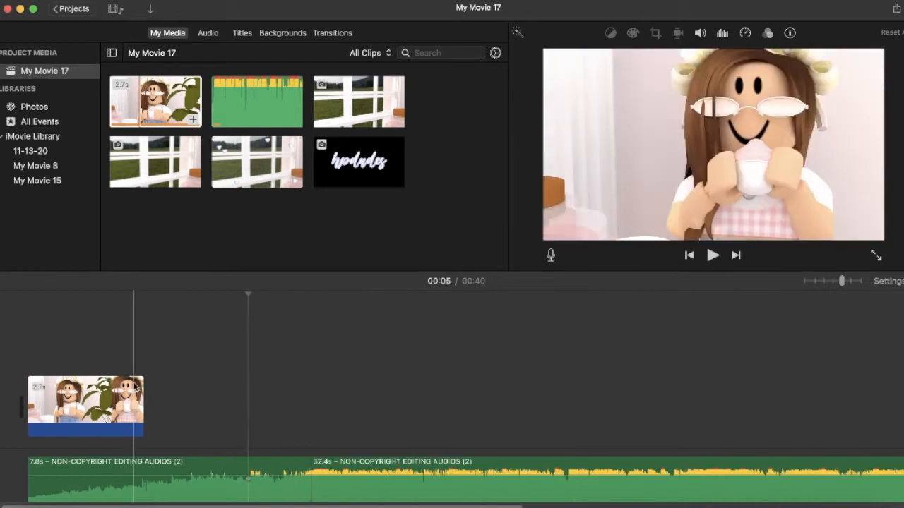
Step: Trim the beginning of the first audio piece to 2.7 s and move it to the timeline start beneath the character video
{"action": "left_click", "coordinate": [106, 403]}
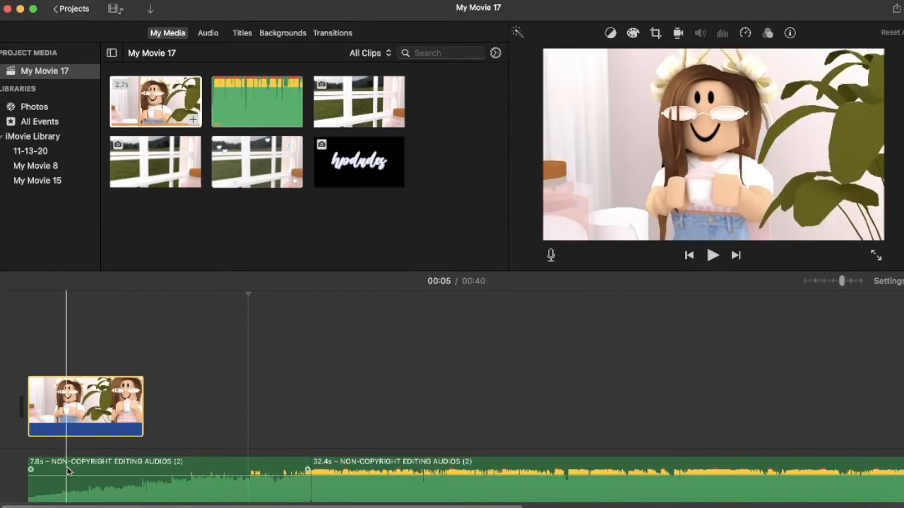
{"action": "left_click_drag", "start_coordinate": [31, 478], "coordinate": [215, 489]}
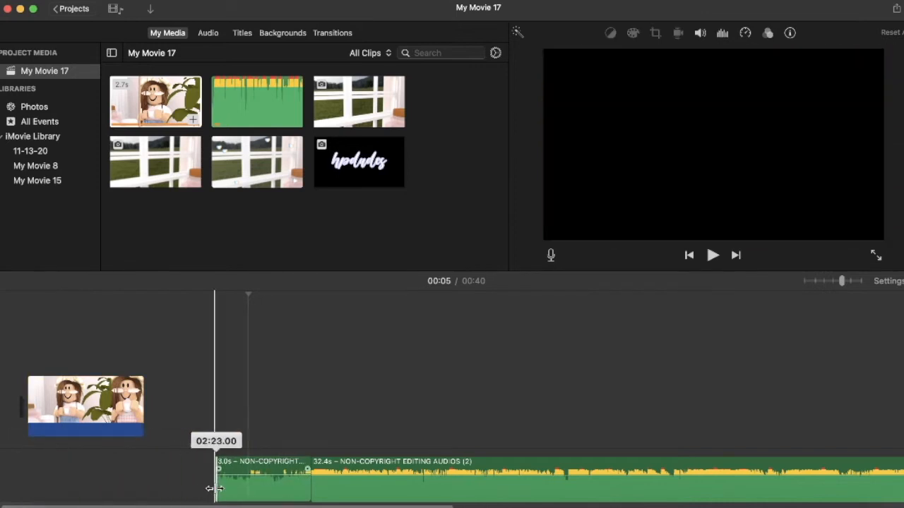
{"action": "left_click_drag", "start_coordinate": [267, 473], "coordinate": [56, 471]}
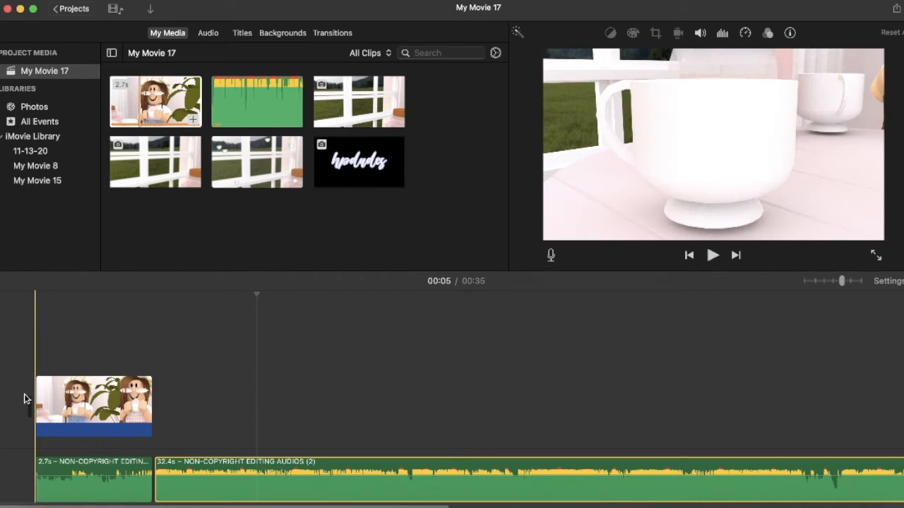
Step: Place the playhead near the end of the character video at 00:02 and capture a screenshot of a character frame
{"action": "left_click", "coordinate": [182, 345]}
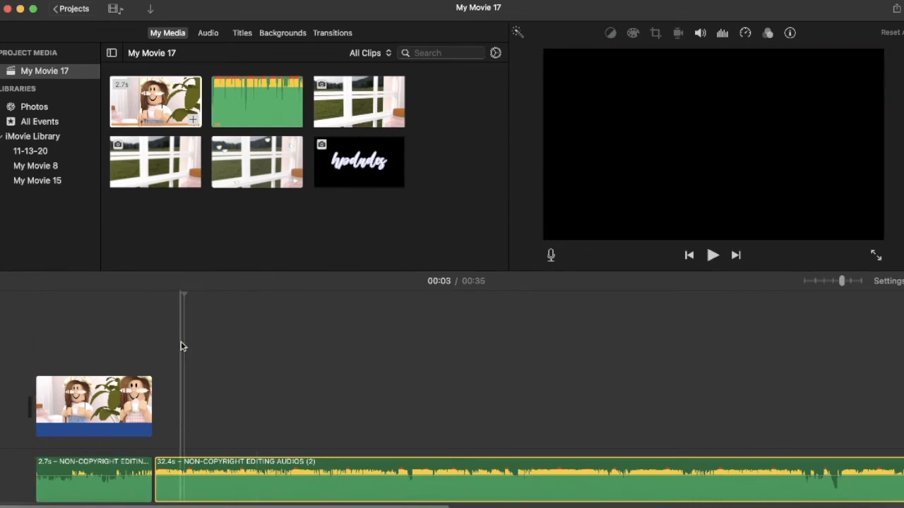
{"action": "left_click", "coordinate": [147, 355]}
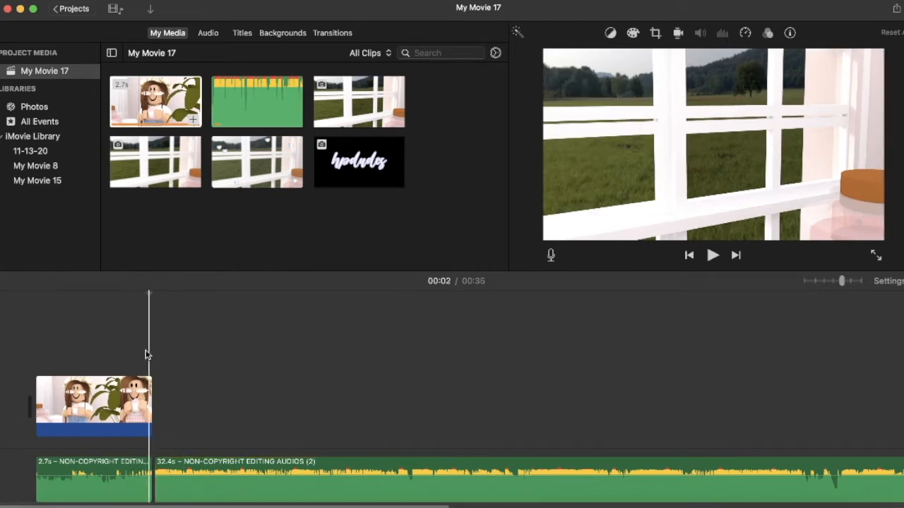
{"action": "left_click", "coordinate": [370, 189]}
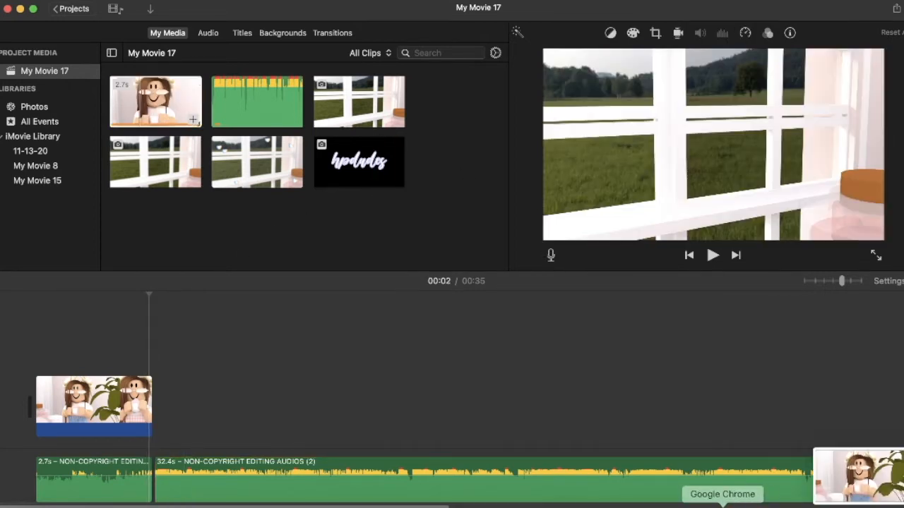
Step: Switch to Pixlr E in Chrome and open the captured character screenshot as a new image
{"action": "left_click", "coordinate": [722, 505]}
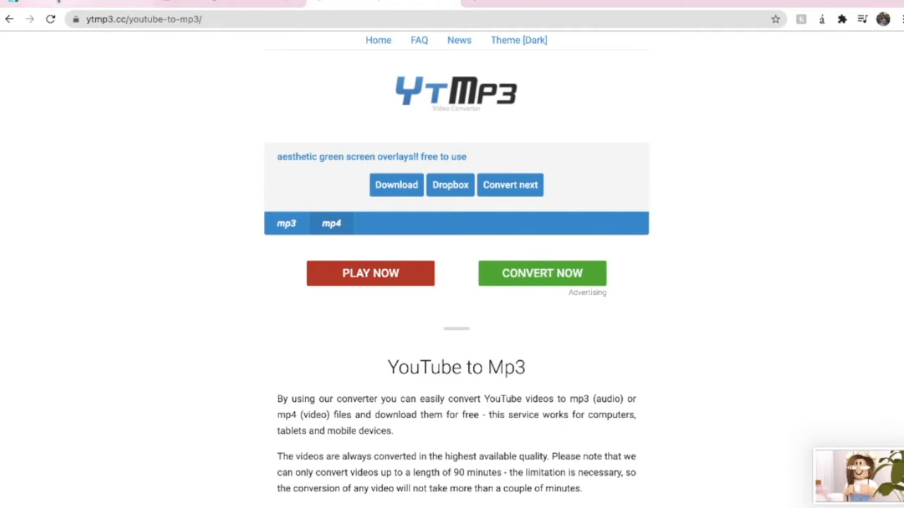
{"action": "left_click", "coordinate": [58, 3]}
{"action": "left_click_drag", "start_coordinate": [764, 443], "coordinate": [640, 332]}
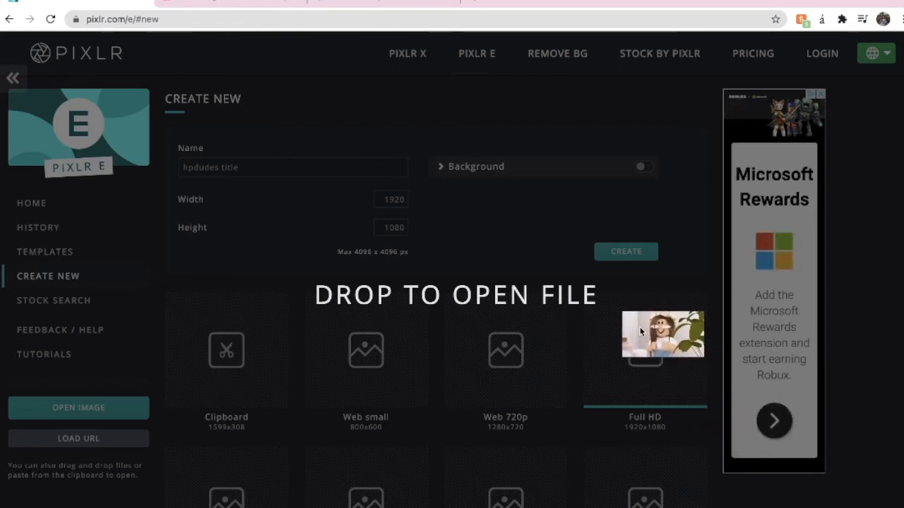
{"action": "left_click_drag", "start_coordinate": [641, 331], "coordinate": [640, 331]}
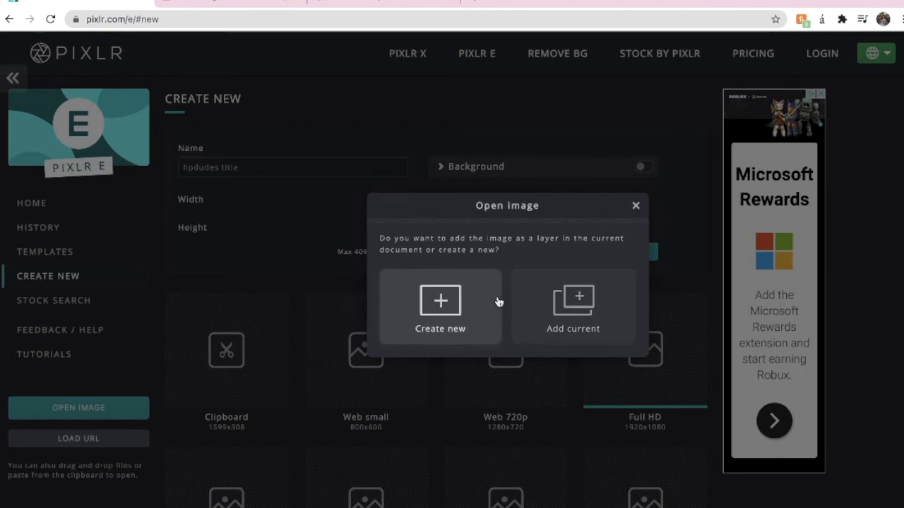
{"action": "left_click", "coordinate": [439, 327]}
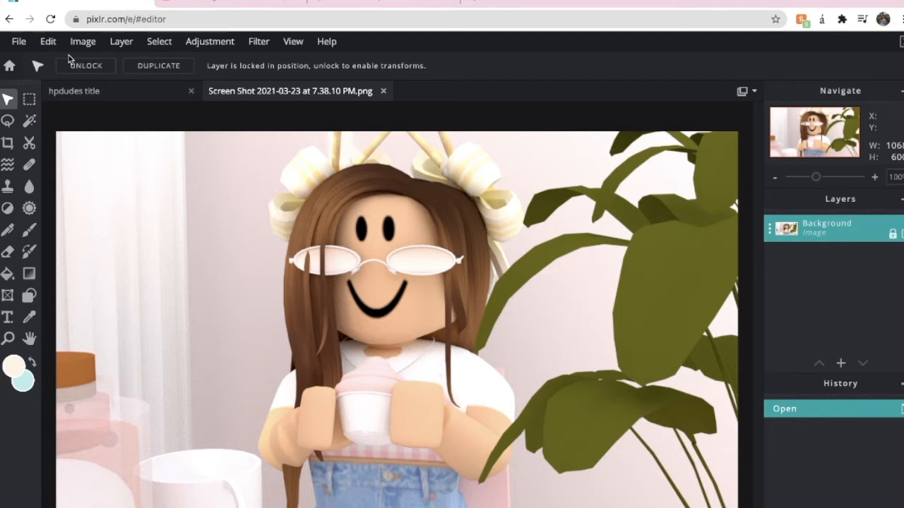
Step: Close the "hpdudes title" document and apply a Gaussian blur of 80 to the window background screenshot
{"action": "left_click", "coordinate": [191, 90]}
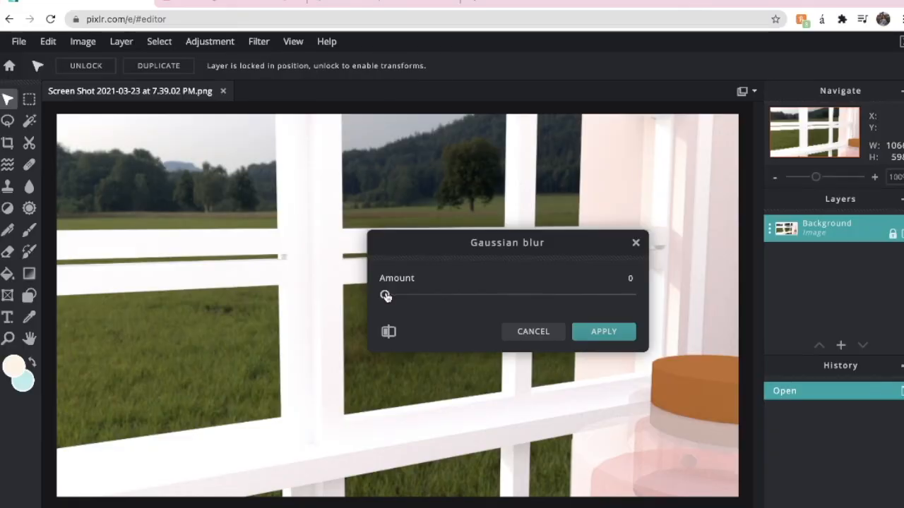
{"action": "left_click_drag", "start_coordinate": [384, 295], "coordinate": [583, 295]}
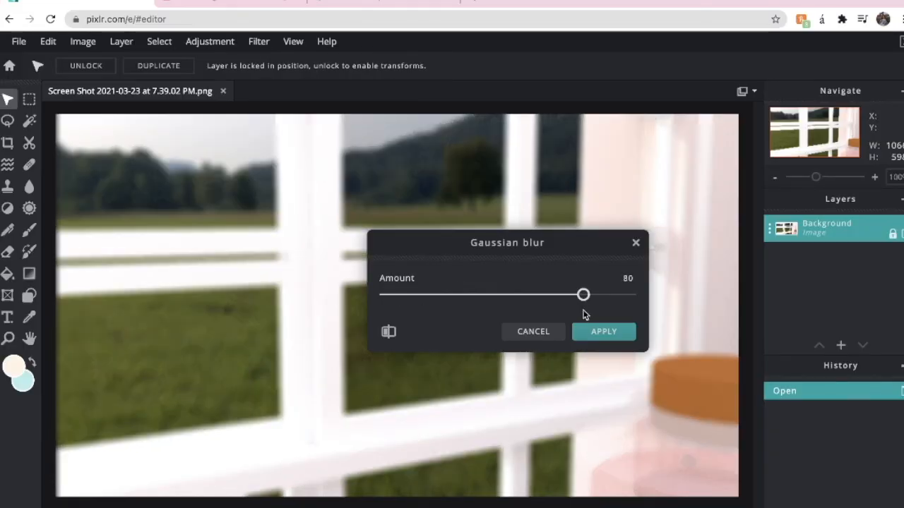
{"action": "left_click", "coordinate": [605, 334]}
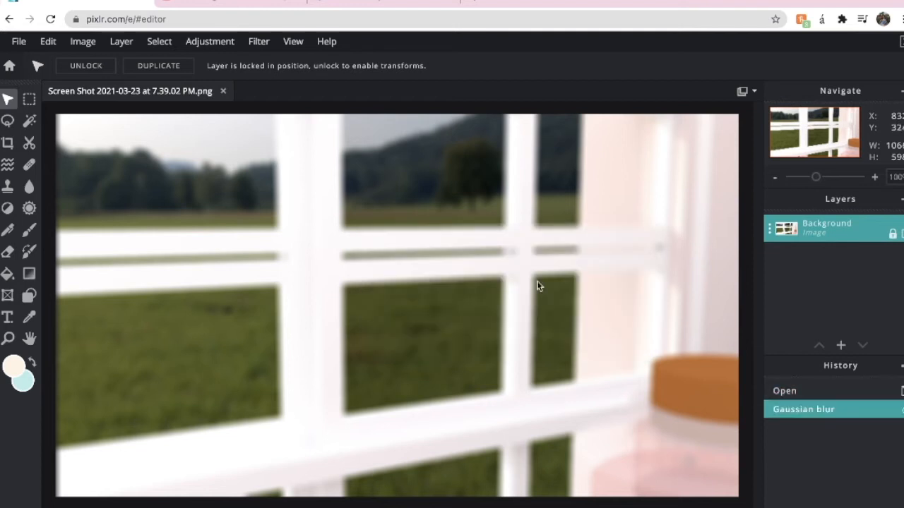
Step: Save the blurred window image and import it with the sharp original into the My Movie 17 media in iMovie
{"action": "left_click", "coordinate": [18, 41]}
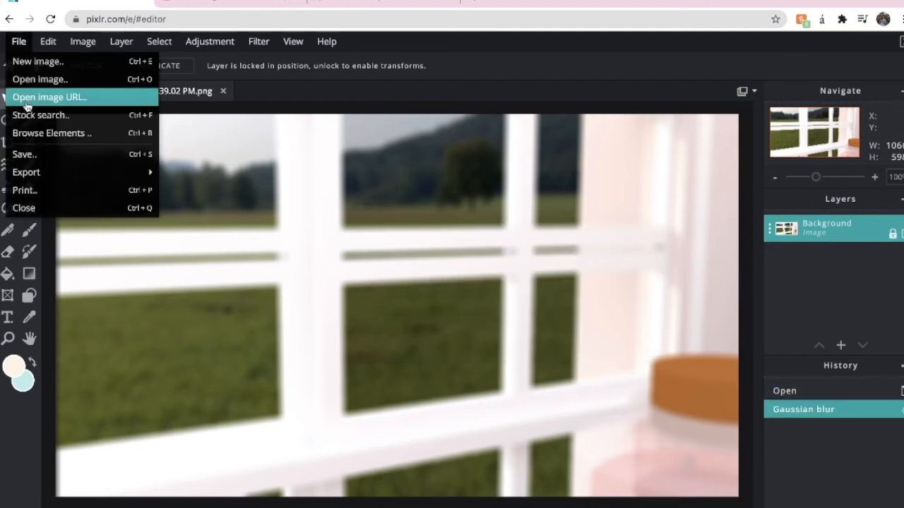
{"action": "left_click", "coordinate": [27, 151]}
{"action": "left_click_drag", "start_coordinate": [141, 507], "coordinate": [276, 216]}
{"action": "key", "text": "super+Tab"}
{"action": "left_click", "coordinate": [167, 33]}
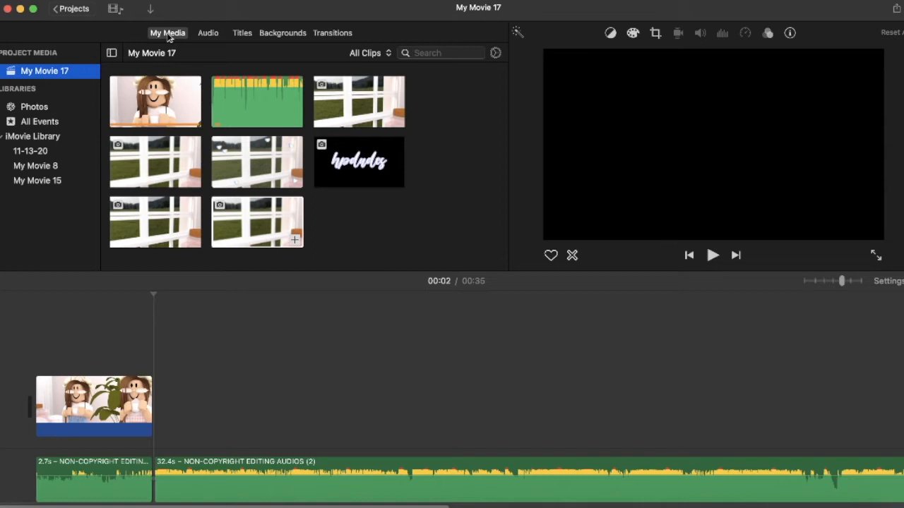
{"action": "left_click", "coordinate": [329, 33]}
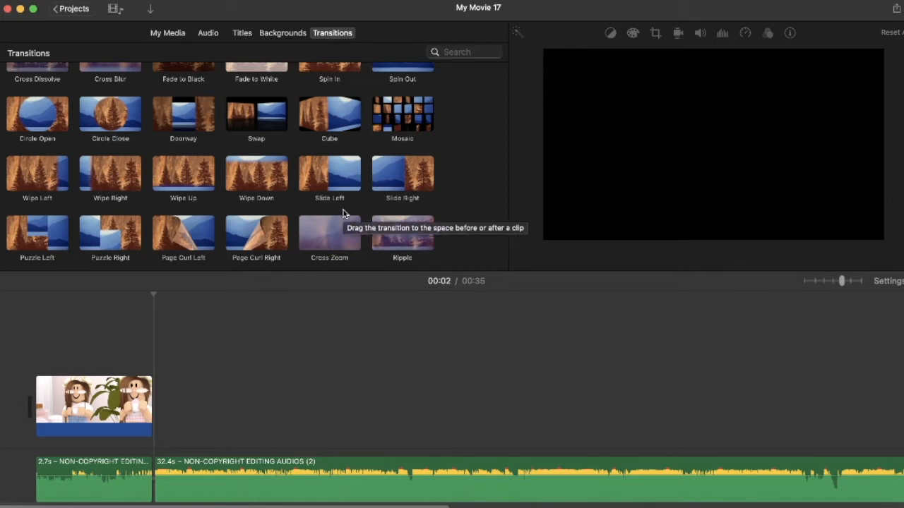
{"action": "left_click", "coordinate": [336, 236]}
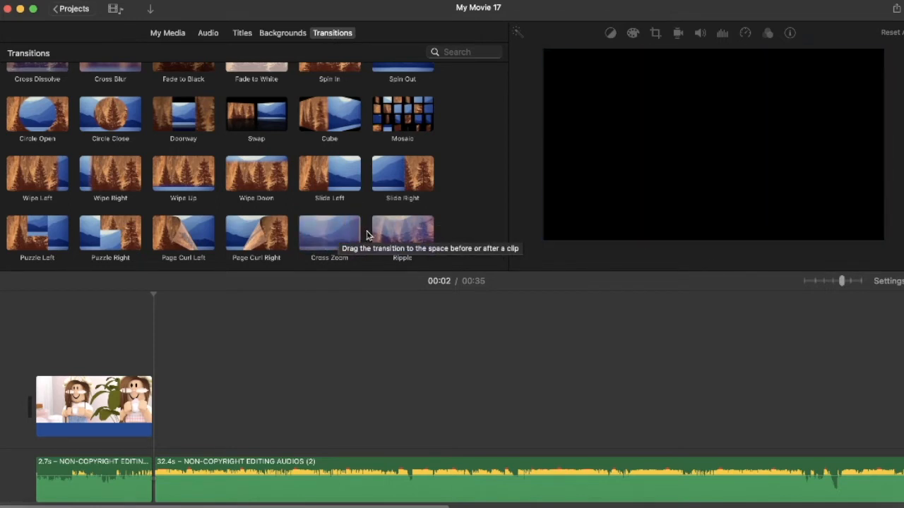
{"action": "left_click", "coordinate": [323, 237]}
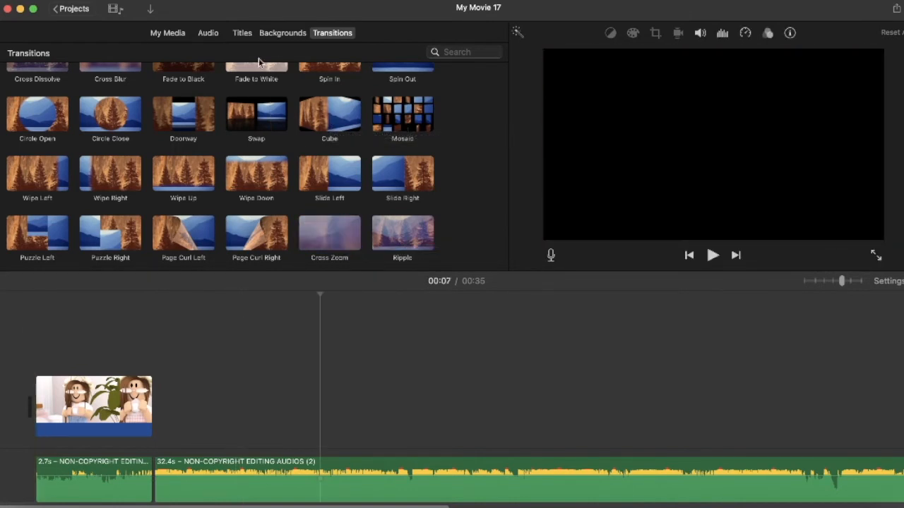
Step: Place the sharp window image after the character video and trim it to a very short clip
{"action": "left_click", "coordinate": [173, 33]}
{"action": "left_click_drag", "start_coordinate": [239, 224], "coordinate": [257, 389]}
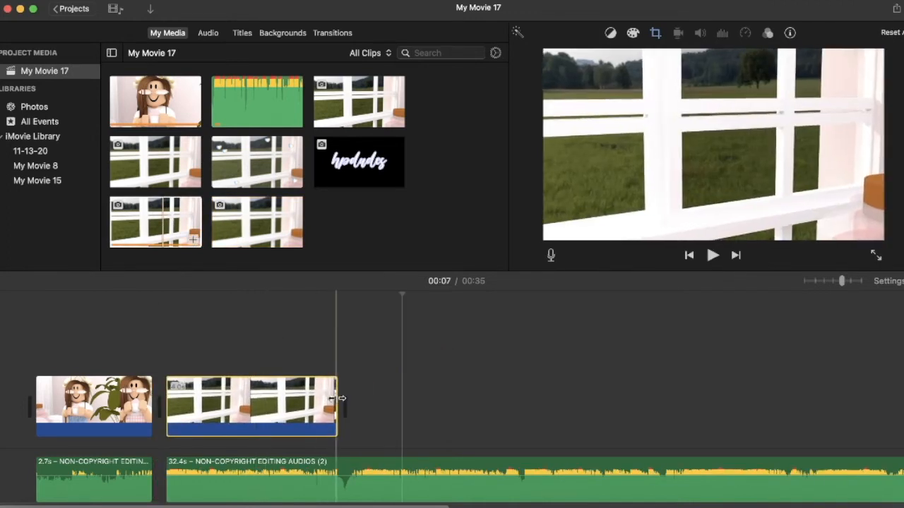
{"action": "left_click_drag", "start_coordinate": [337, 402], "coordinate": [201, 402]}
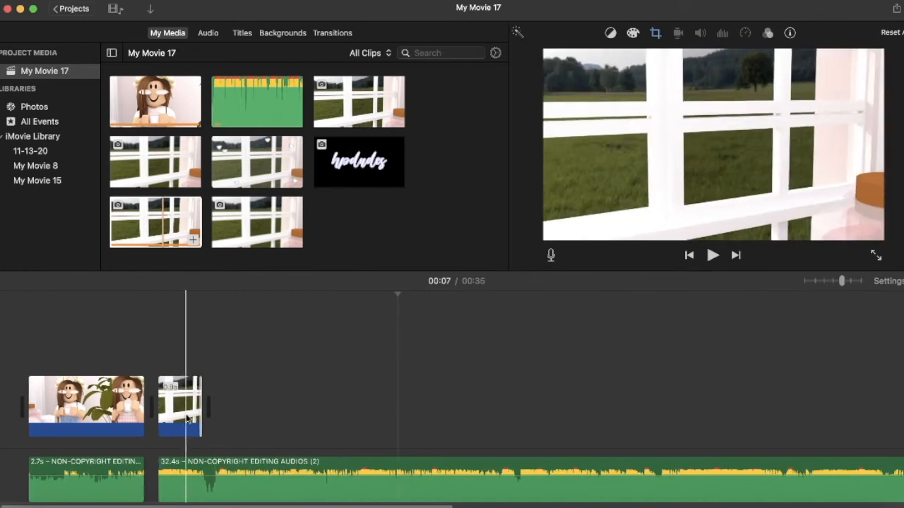
Step: Add a Cross Zoom transition after the short window clip and enter a duration of 0 s for it
{"action": "left_click", "coordinate": [326, 33]}
{"action": "left_click_drag", "start_coordinate": [346, 240], "coordinate": [234, 405]}
{"action": "double_click", "coordinate": [211, 406]}
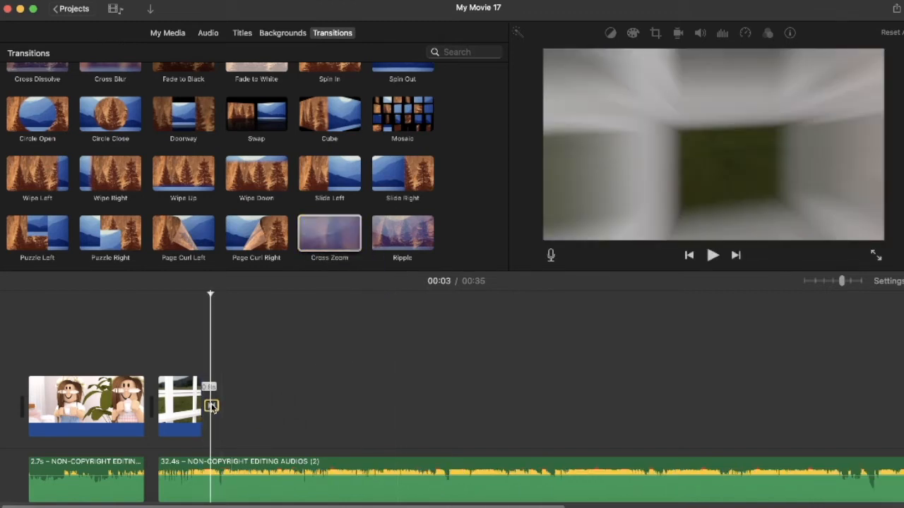
{"action": "type", "text": "0"}
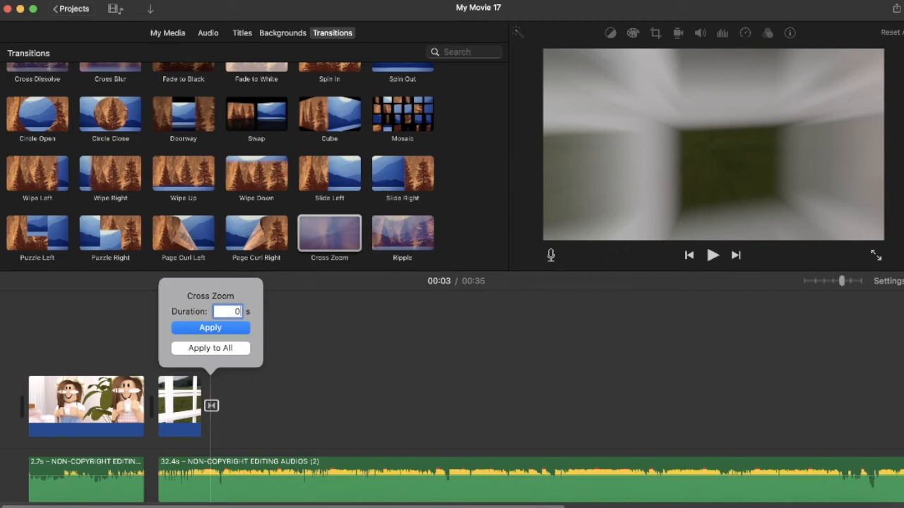
{"action": "key", "text": "Return"}
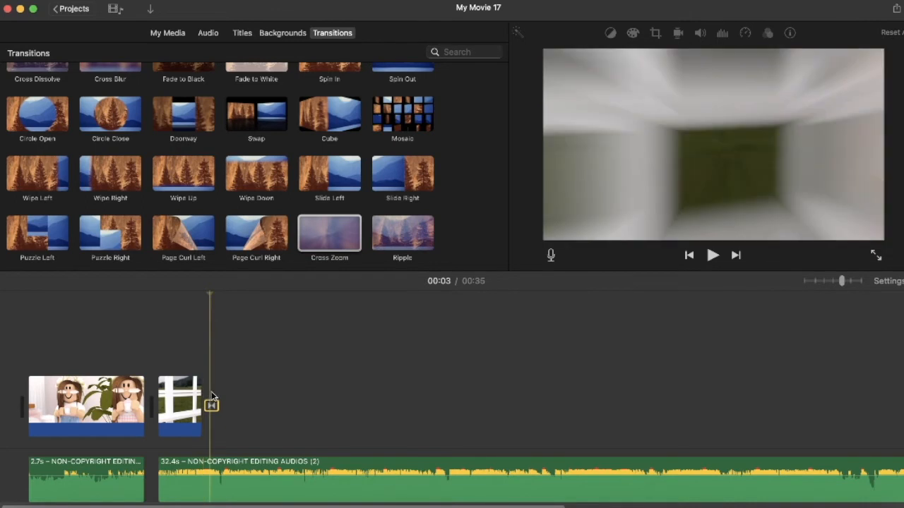
{"action": "scroll", "coordinate": [2, 360], "scroll_direction": "right", "scroll_amount": 1}
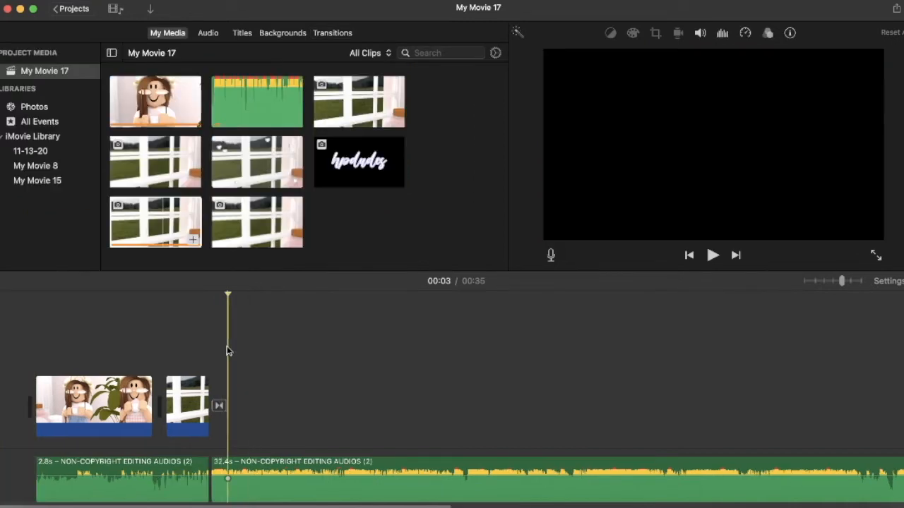
Step: Place the blurred window image after the Cross Zoom transition and set its crop style to Crop to Fill
{"action": "left_click_drag", "start_coordinate": [288, 224], "coordinate": [299, 398]}
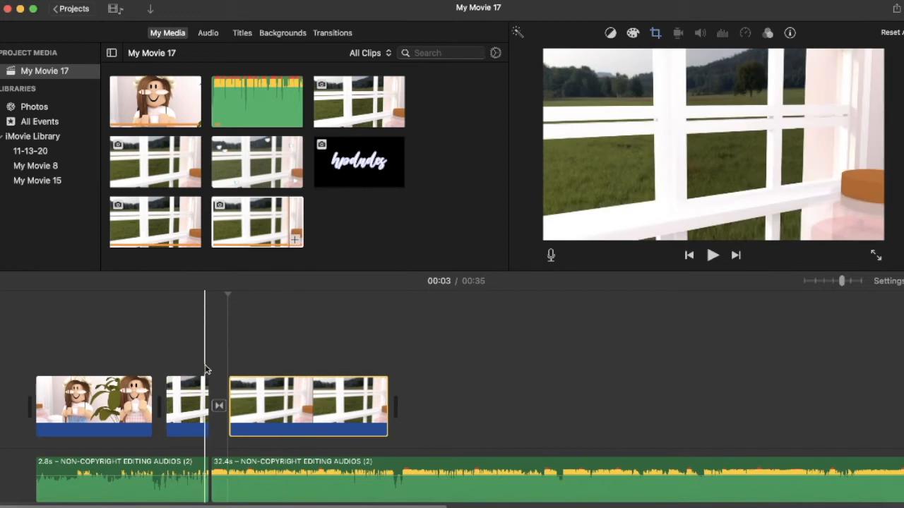
{"action": "left_click", "coordinate": [633, 58]}
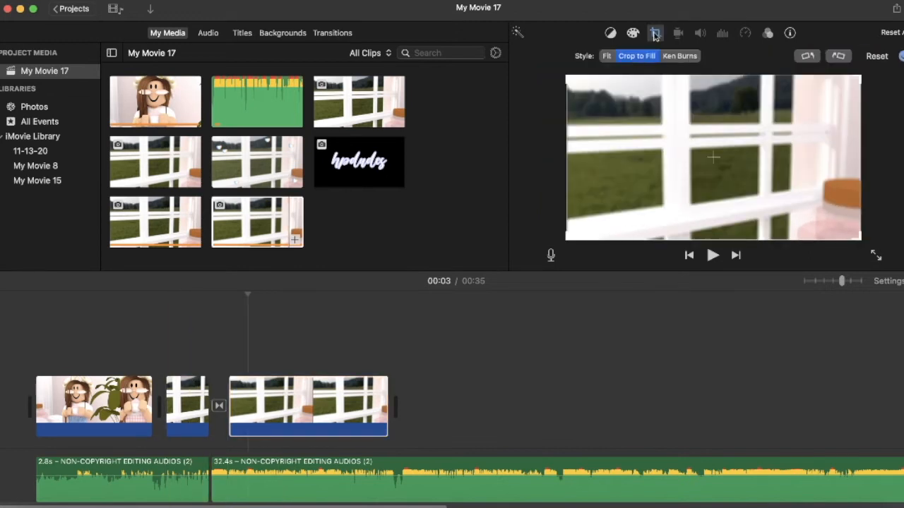
{"action": "left_click", "coordinate": [668, 57]}
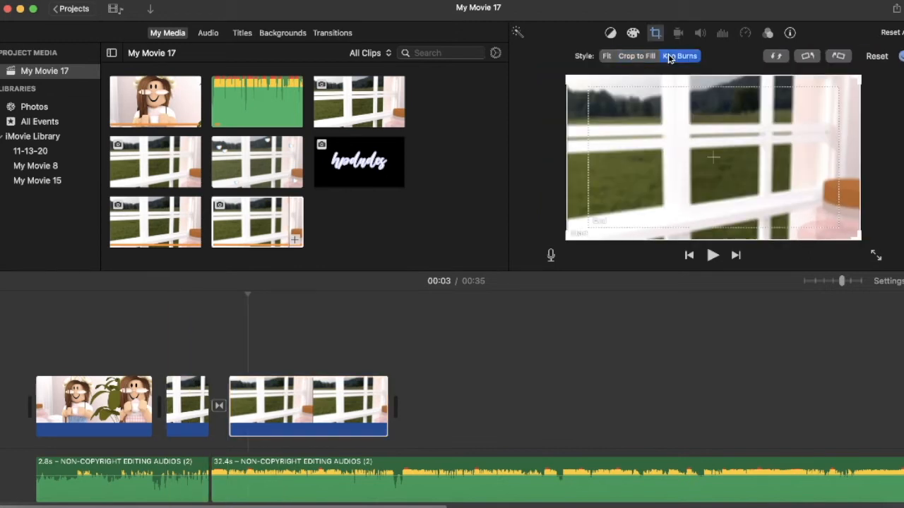
{"action": "left_click", "coordinate": [626, 59]}
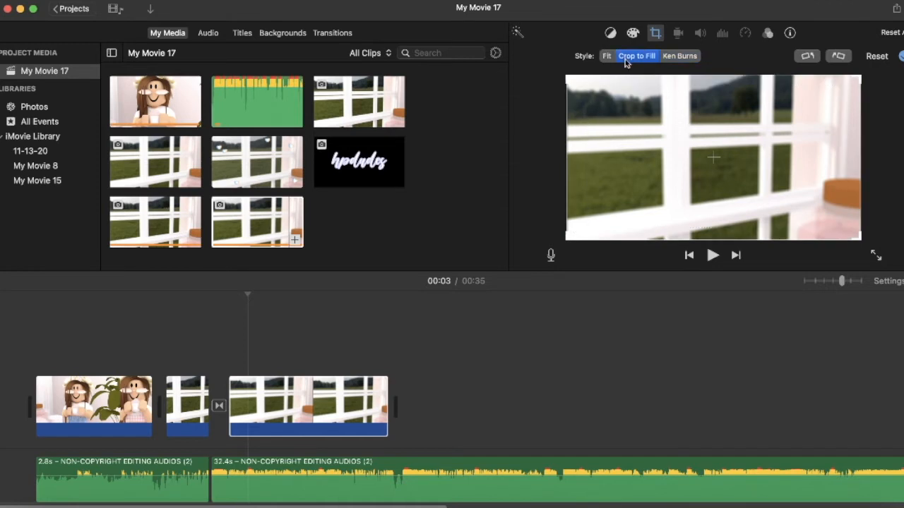
Step: Extend the blurred window clip to the end of the audio track, 31.9 s long
{"action": "left_click", "coordinate": [401, 297]}
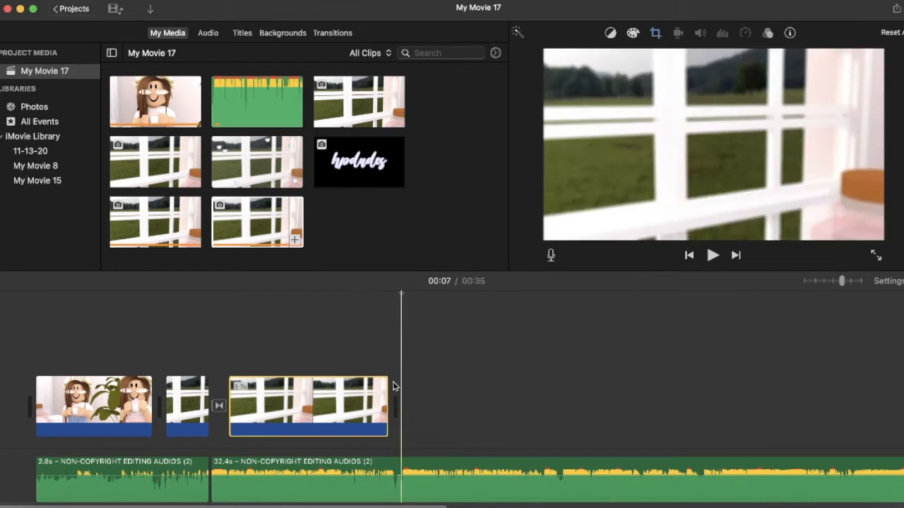
{"action": "left_click_drag", "start_coordinate": [841, 281], "coordinate": [720, 282]}
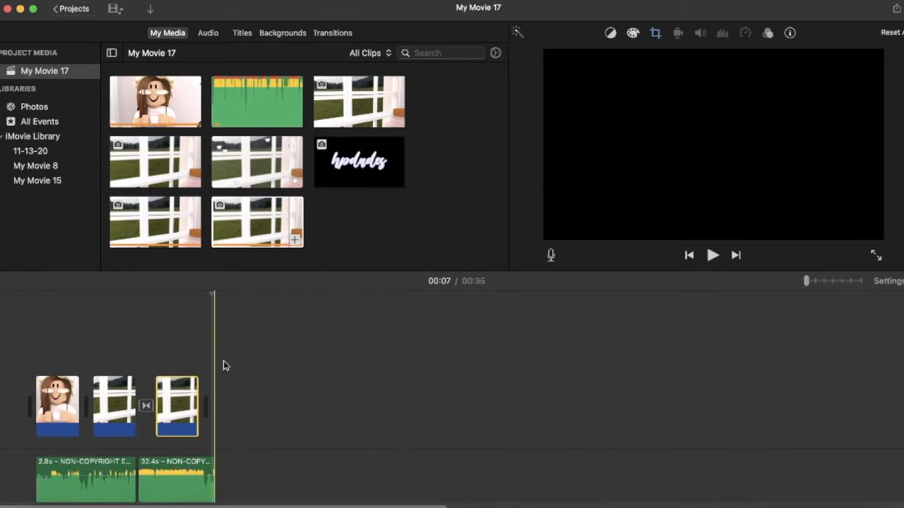
{"action": "left_click_drag", "start_coordinate": [199, 383], "coordinate": [211, 382]}
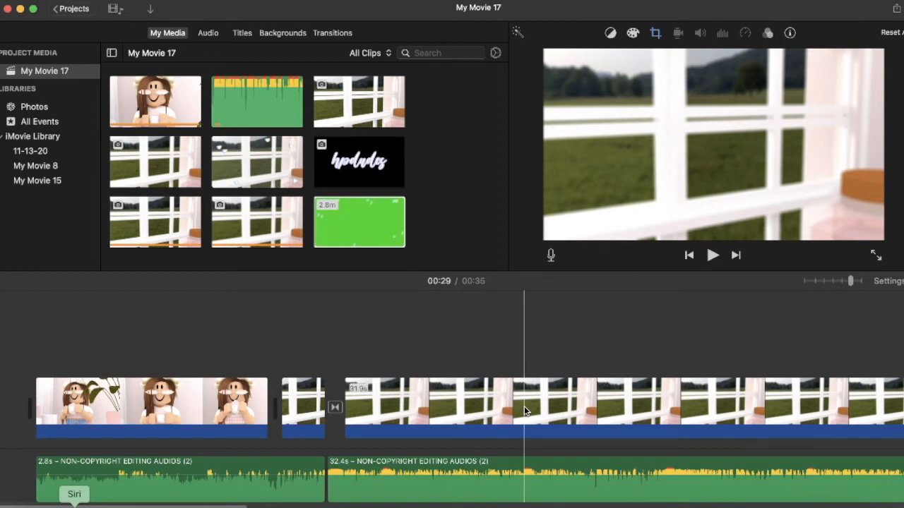
Step: Clear the timeline of the transition, short window clip, character video and audio, keeping only the blurred window clip
{"action": "left_click", "coordinate": [336, 408]}
{"action": "key", "text": "Delete"}
{"action": "left_click", "coordinate": [304, 407]}
{"action": "key", "text": "Delete"}
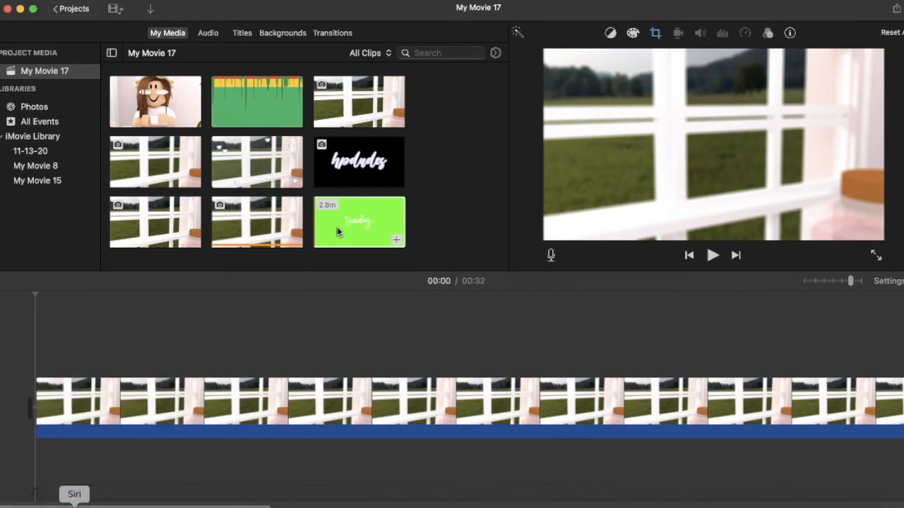
Step: Append the 2.8 min green screen overlay video after the blurred window clip and cut it down to the 5.5 s hearts section
{"action": "scroll", "coordinate": [581, 387], "scroll_direction": "right", "scroll_amount": 10}
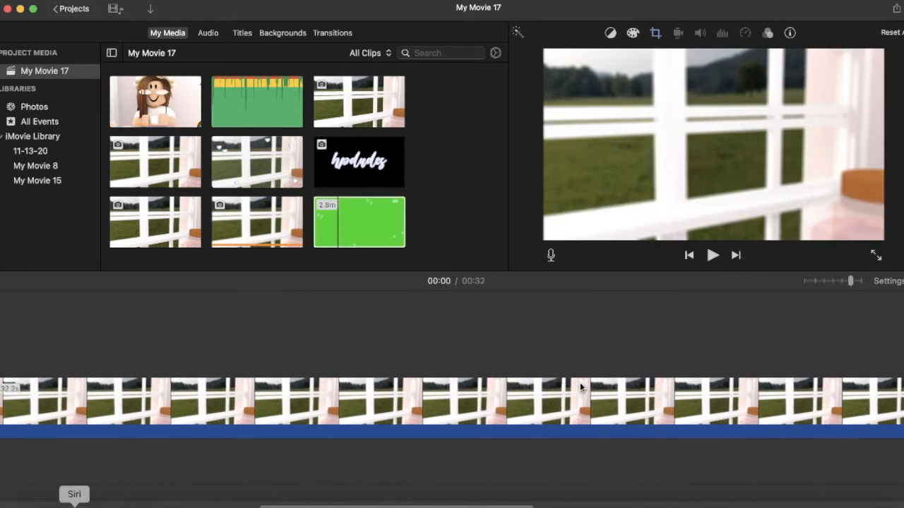
{"action": "left_click_drag", "start_coordinate": [401, 243], "coordinate": [728, 383]}
{"action": "scroll", "coordinate": [730, 380], "scroll_direction": "right", "scroll_amount": 15}
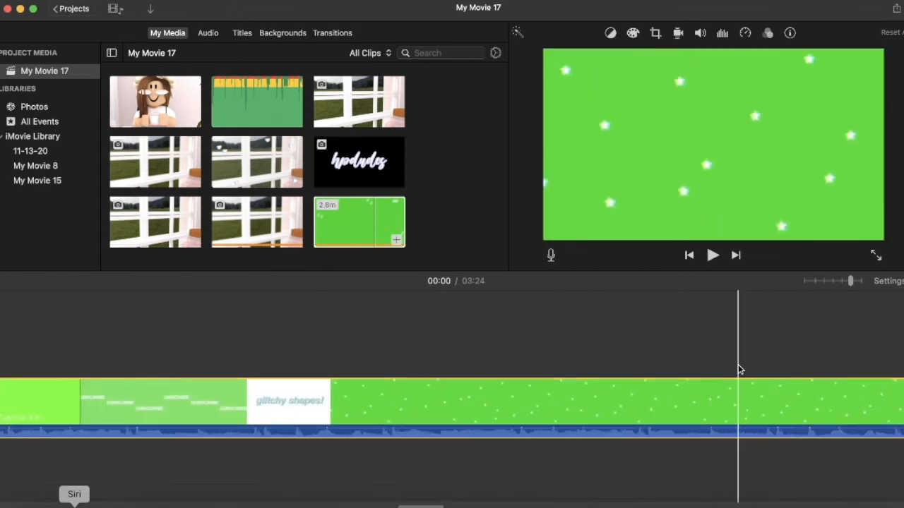
{"action": "scroll", "coordinate": [730, 373], "scroll_direction": "right", "scroll_amount": 10}
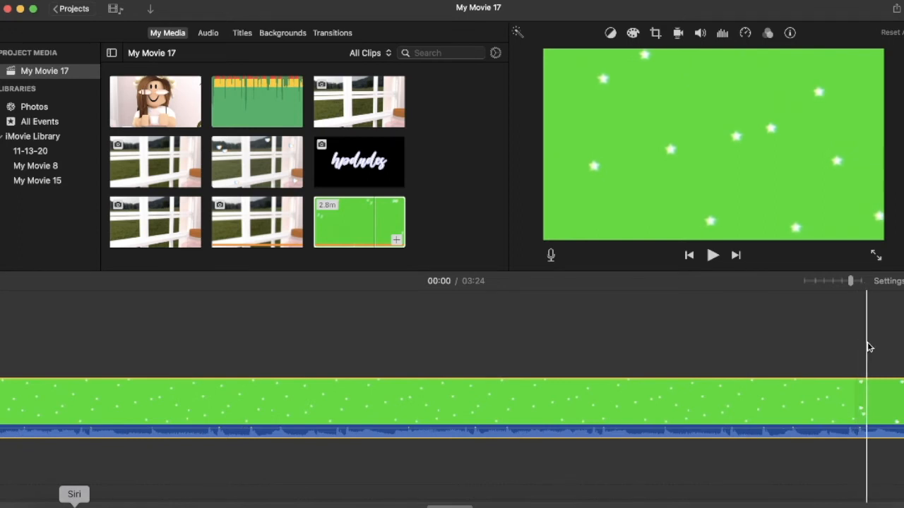
{"action": "scroll", "coordinate": [876, 349], "scroll_direction": "right", "scroll_amount": 3}
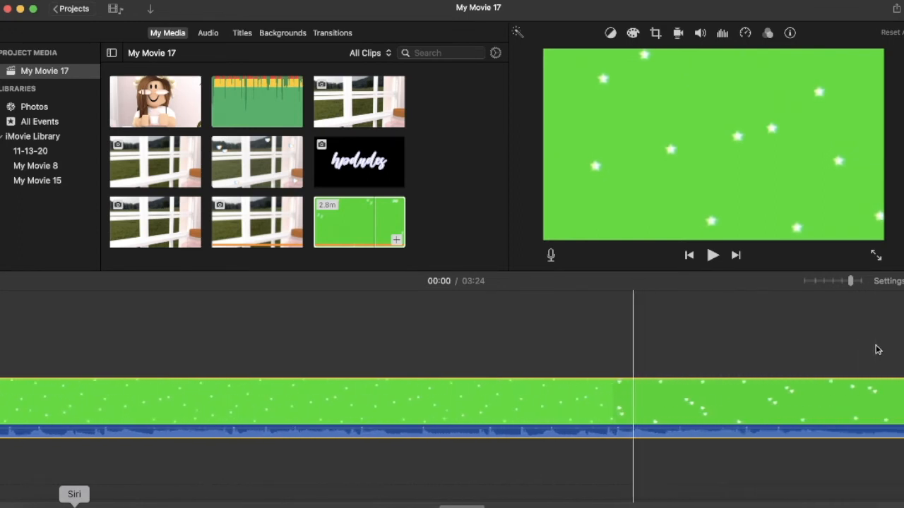
{"action": "key", "text": "Delete"}
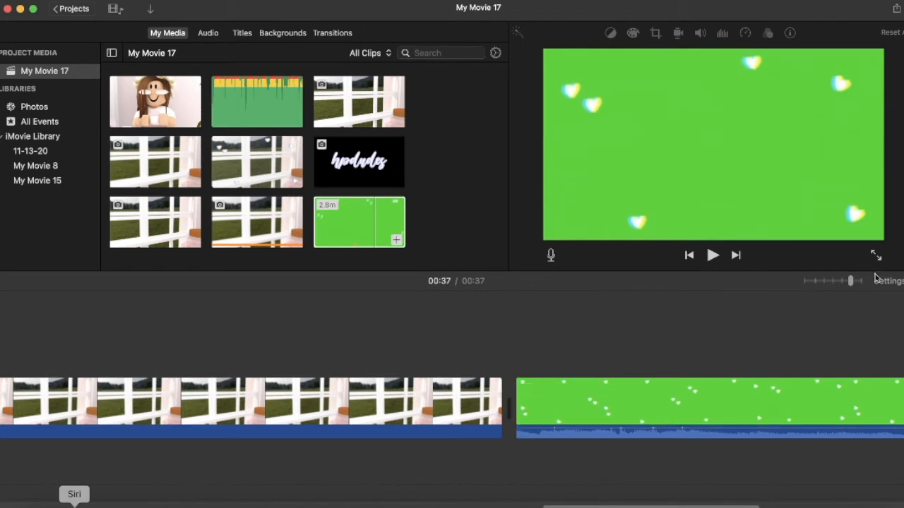
Step: Move the green screen hearts clip onto the overlay track above the start of the blurred window clip
{"action": "left_click_drag", "start_coordinate": [852, 281], "coordinate": [696, 285]}
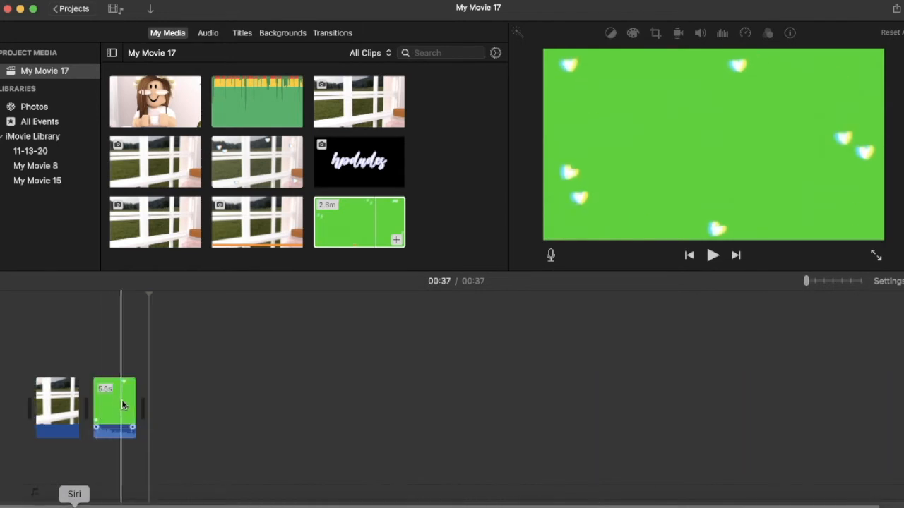
{"action": "key", "text": "Delete"}
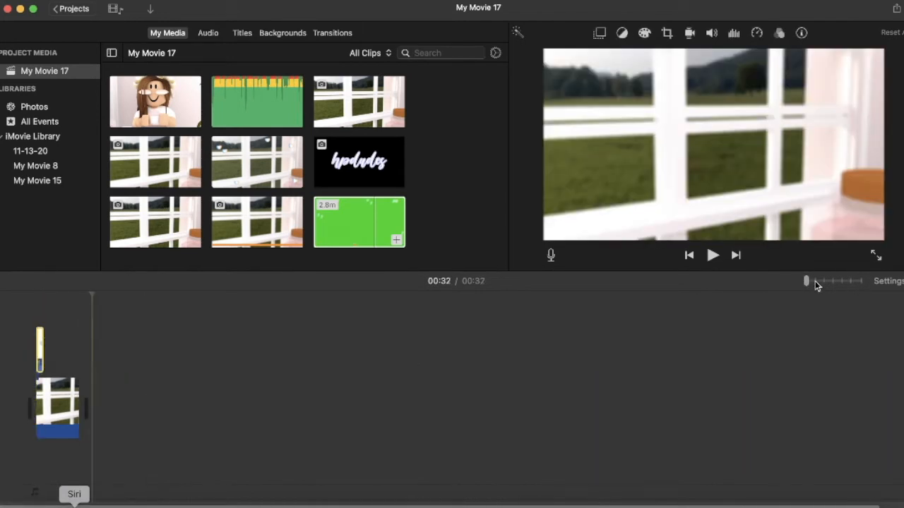
{"action": "left_click_drag", "start_coordinate": [806, 281], "coordinate": [863, 281]}
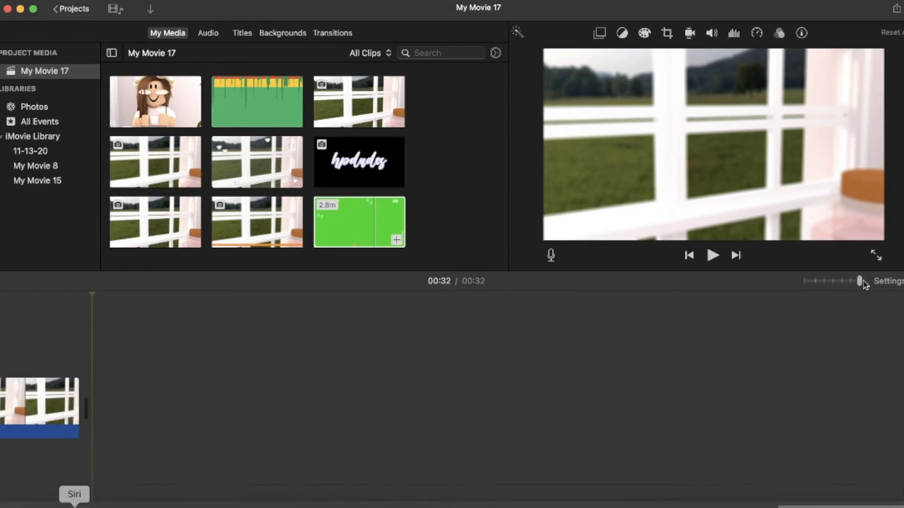
{"action": "scroll", "coordinate": [488, 387], "scroll_direction": "left", "scroll_amount": 15}
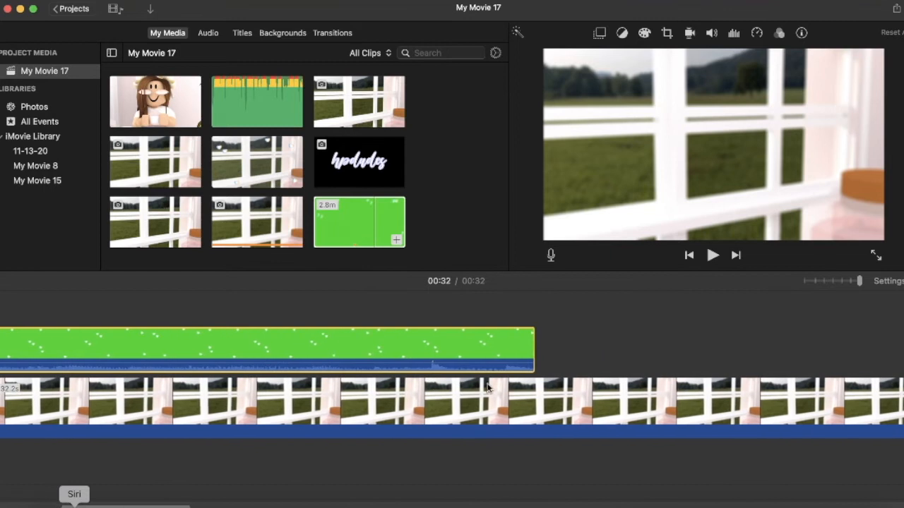
Step: Paste copies of the 5.5 s green screen hearts clip end to end until the overlay track covers the whole blurred window clip
{"action": "scroll", "coordinate": [487, 387], "scroll_direction": "right", "scroll_amount": 3}
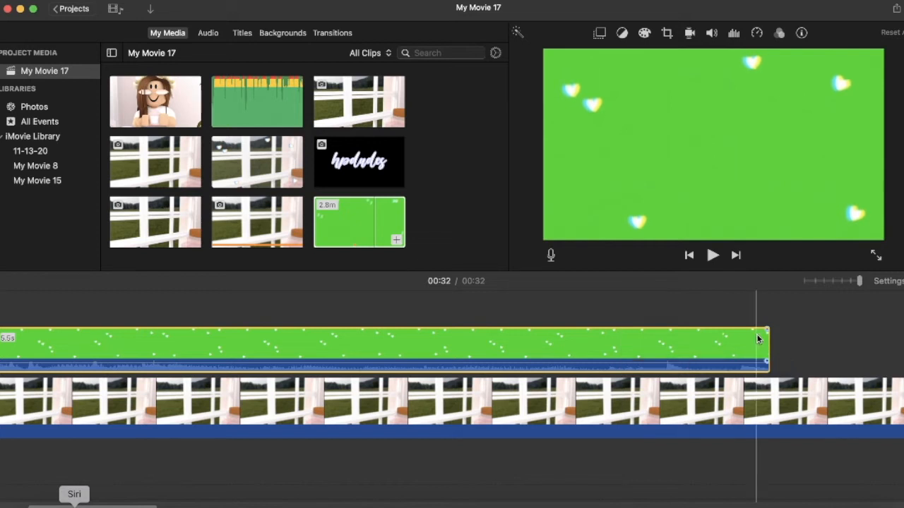
{"action": "left_click", "coordinate": [769, 298]}
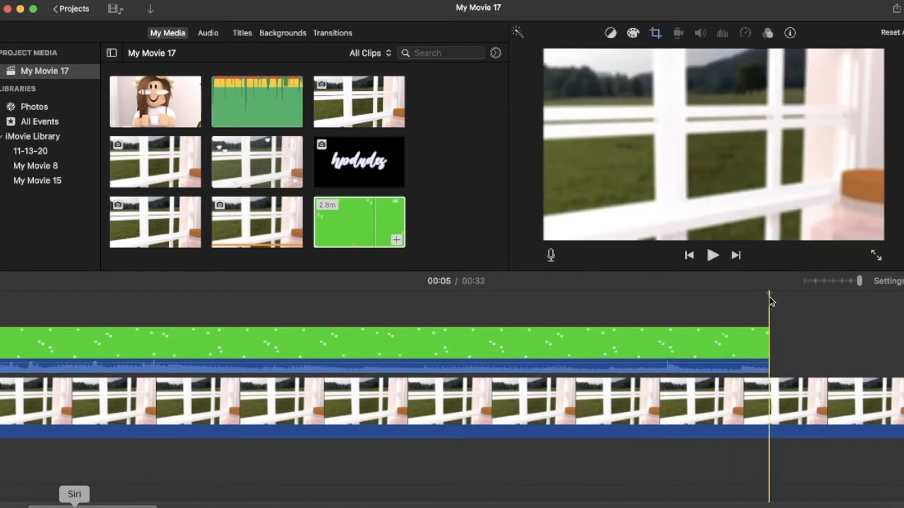
{"action": "key", "text": "super+v"}
{"action": "left_click_drag", "start_coordinate": [859, 282], "coordinate": [834, 291]}
{"action": "scroll", "coordinate": [494, 386], "scroll_direction": "left", "scroll_amount": 3}
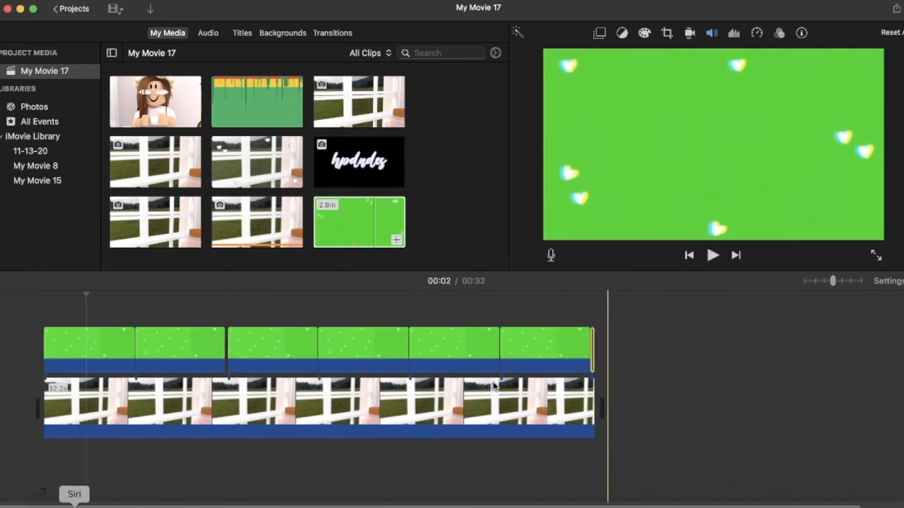
Step: Set the video overlay mode of the green screen hearts clips to Green/Blue Screen so the window shows behind the hearts
{"action": "left_click", "coordinate": [523, 349]}
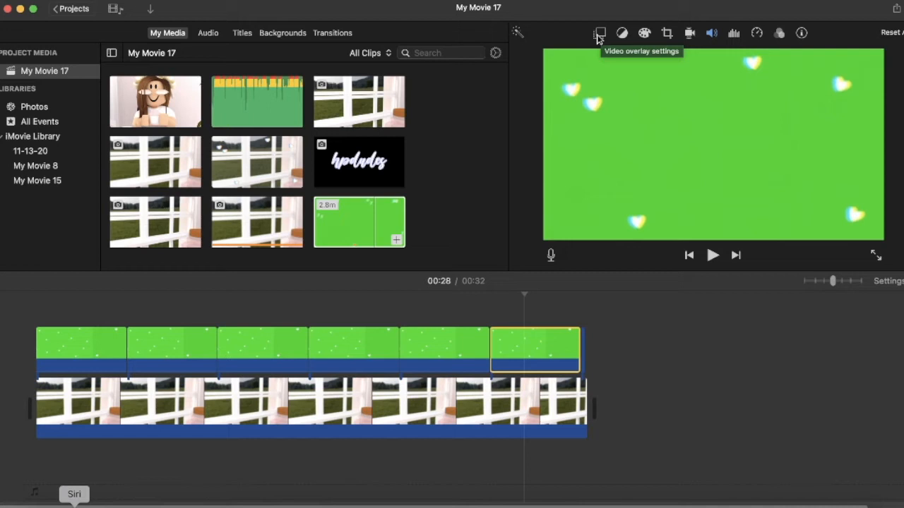
{"action": "left_click", "coordinate": [598, 35]}
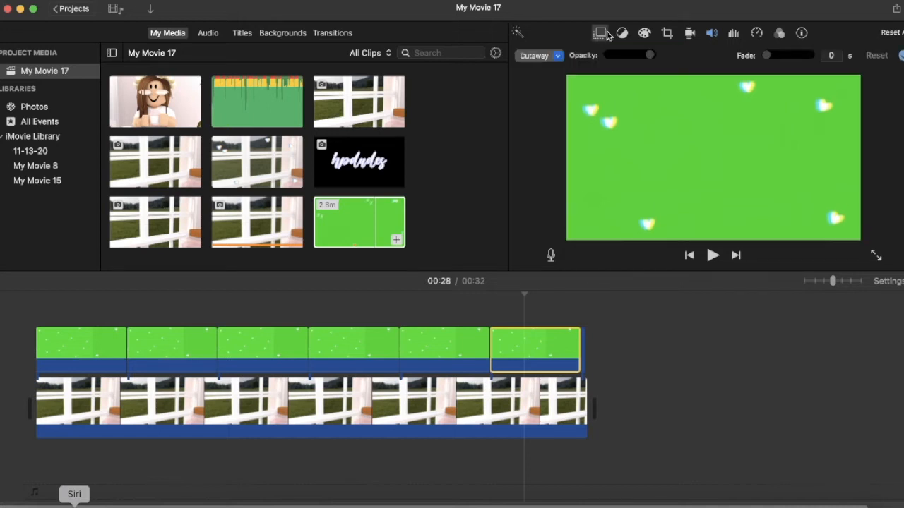
{"action": "left_click", "coordinate": [531, 59]}
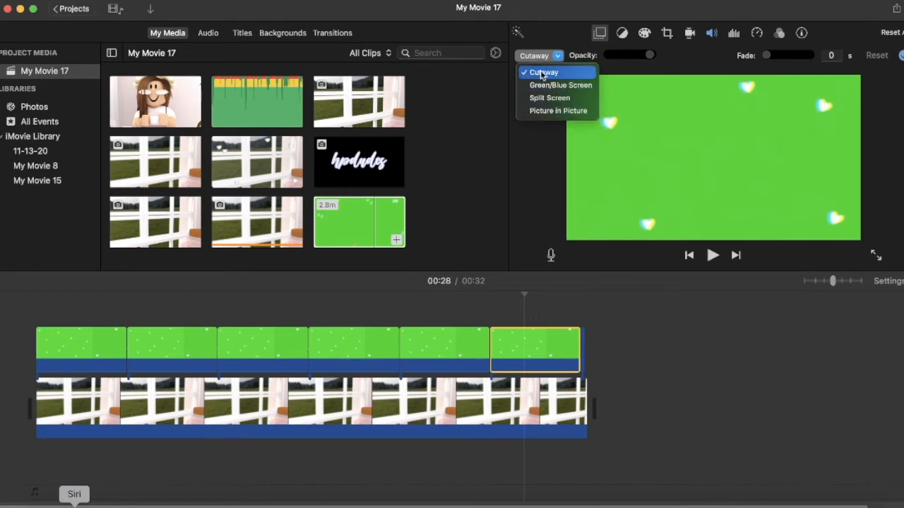
{"action": "left_click", "coordinate": [575, 90]}
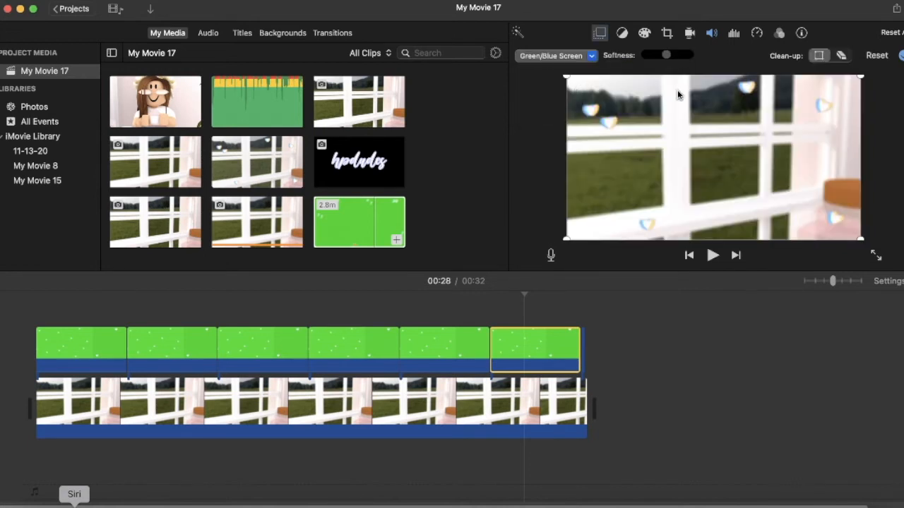
{"action": "left_click", "coordinate": [656, 329]}
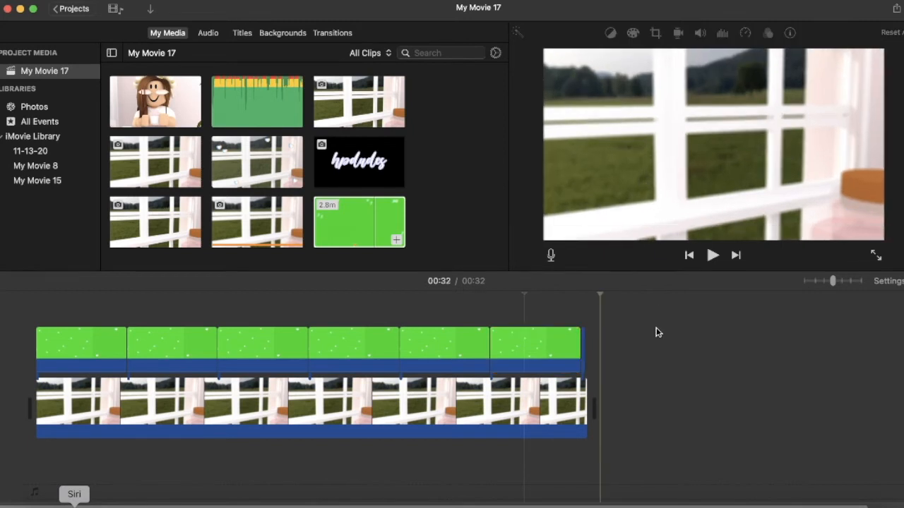
{"action": "left_click", "coordinate": [599, 33]}
{"action": "left_click", "coordinate": [544, 57]}
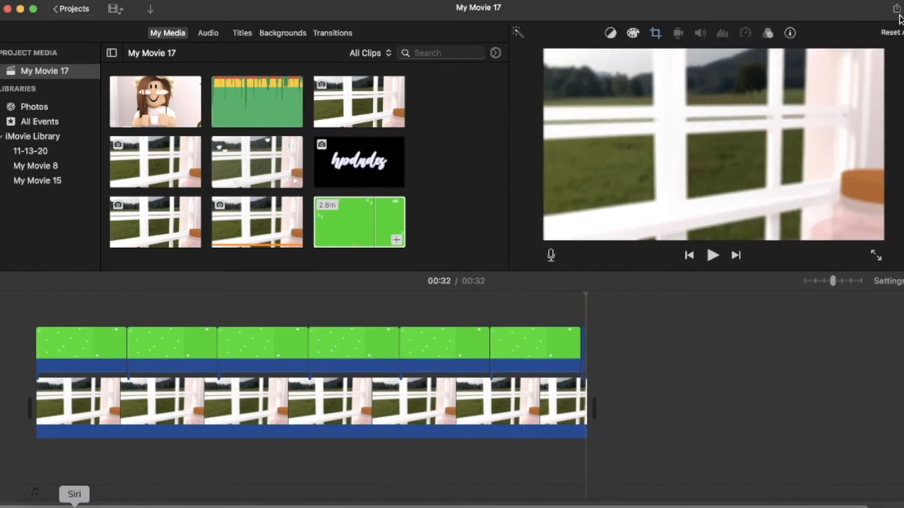
Step: Export the hearts-over-window movie as a file and replace the window clip after the transition with that hearts video
{"action": "left_click", "coordinate": [897, 10]}
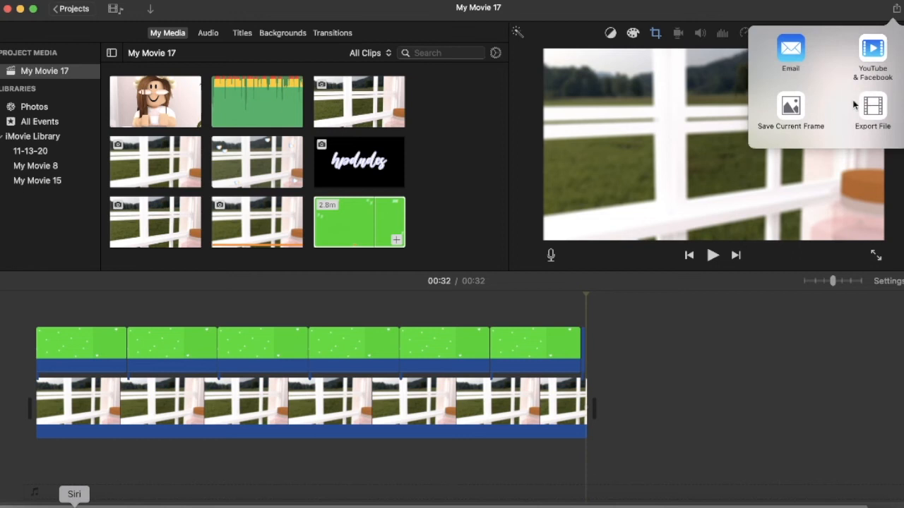
{"action": "left_click", "coordinate": [873, 107]}
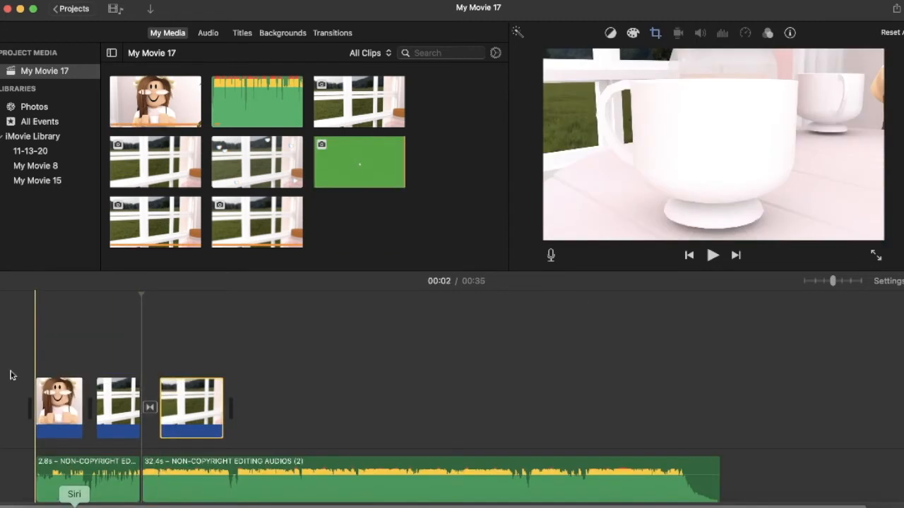
{"action": "key", "text": "Delete"}
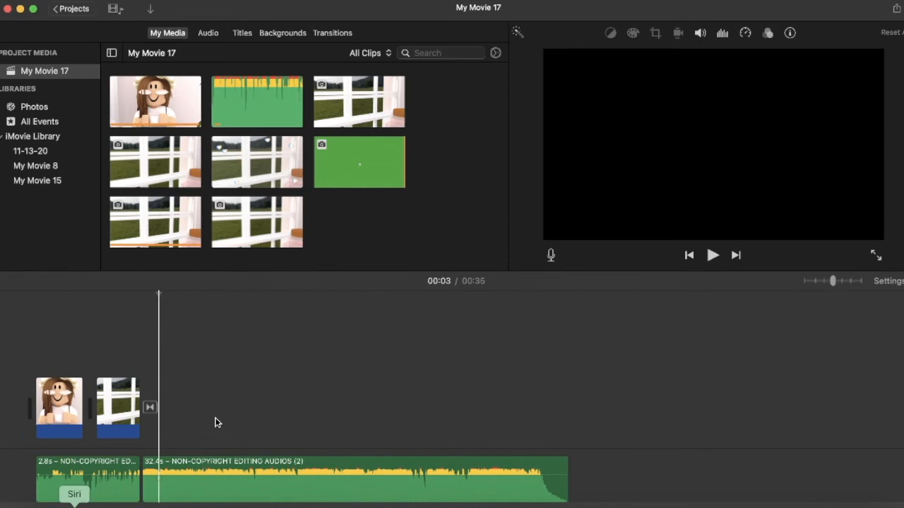
{"action": "left_click_drag", "start_coordinate": [244, 176], "coordinate": [201, 394]}
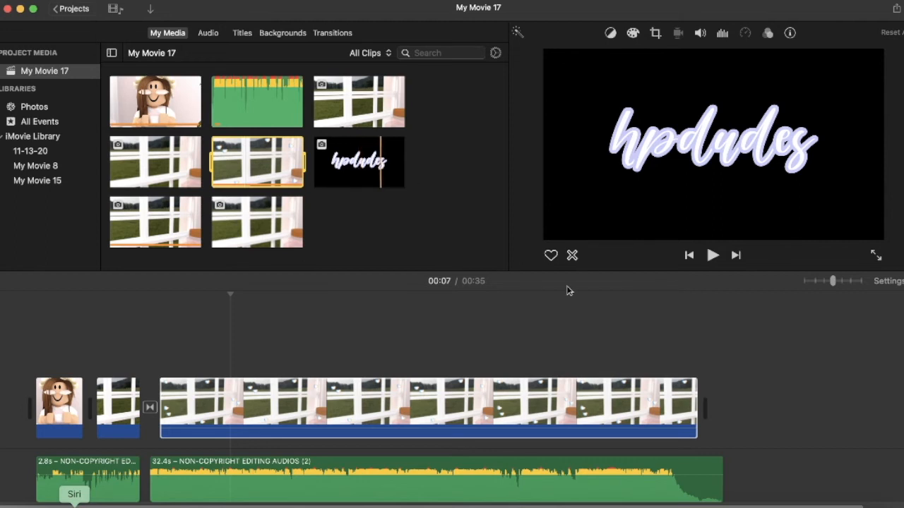
Step: Switch to Pixlr E, delete the blurred window image from the canvas and add a new text layer
{"action": "left_click", "coordinate": [722, 505]}
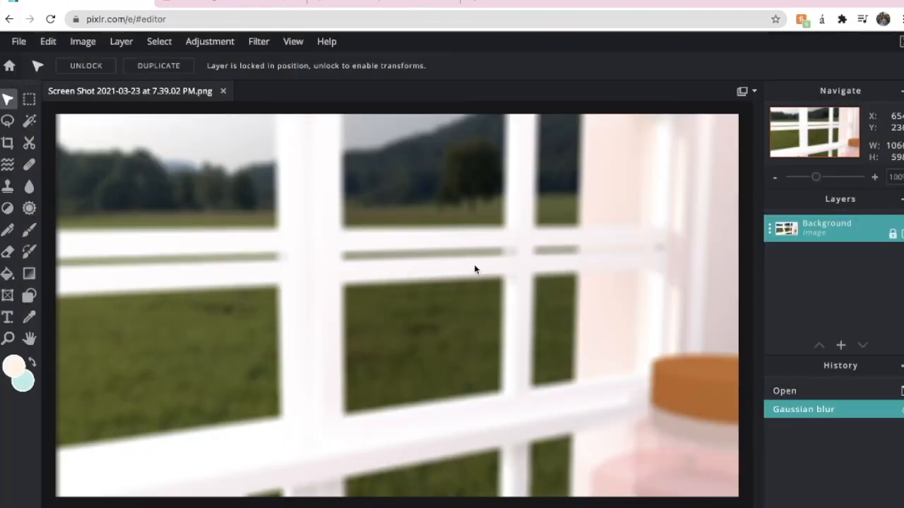
{"action": "key", "text": "Delete"}
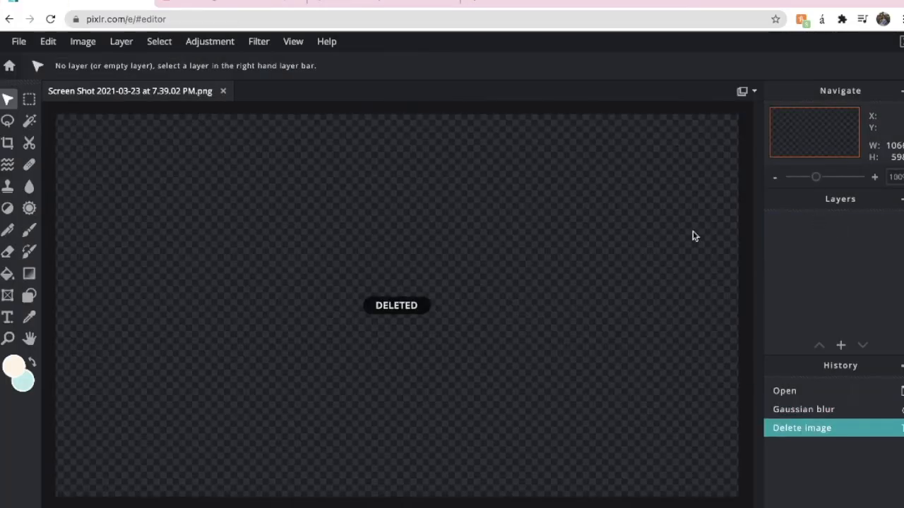
{"action": "left_click", "coordinate": [6, 318]}
{"action": "left_click", "coordinate": [315, 239]}
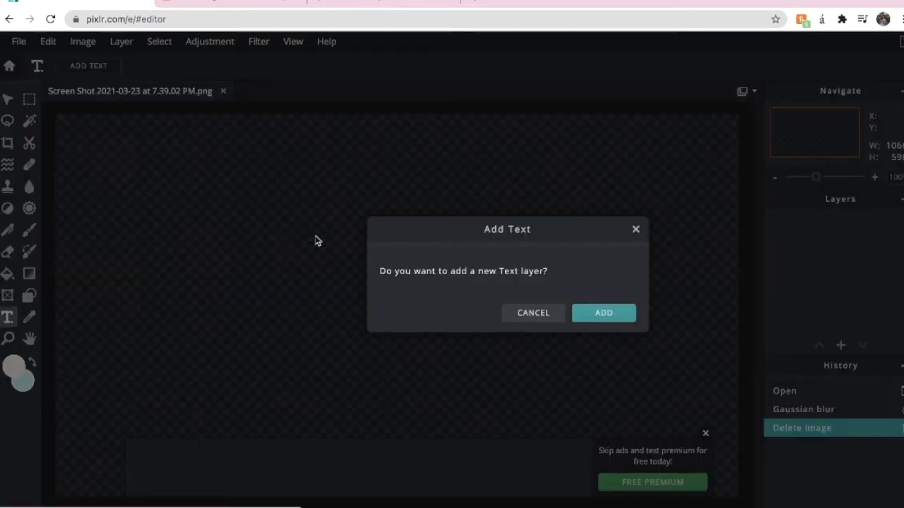
{"action": "left_click_drag", "start_coordinate": [379, 270], "coordinate": [548, 271]}
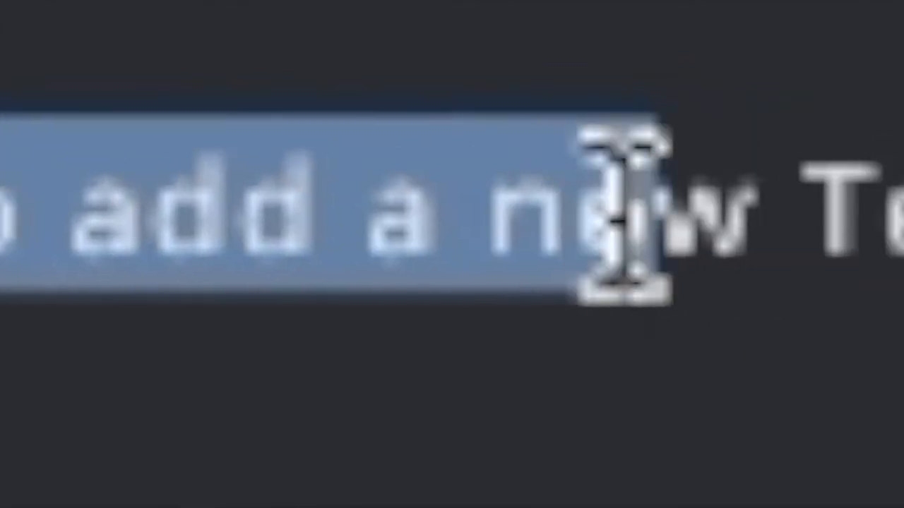
{"action": "left_click", "coordinate": [606, 310]}
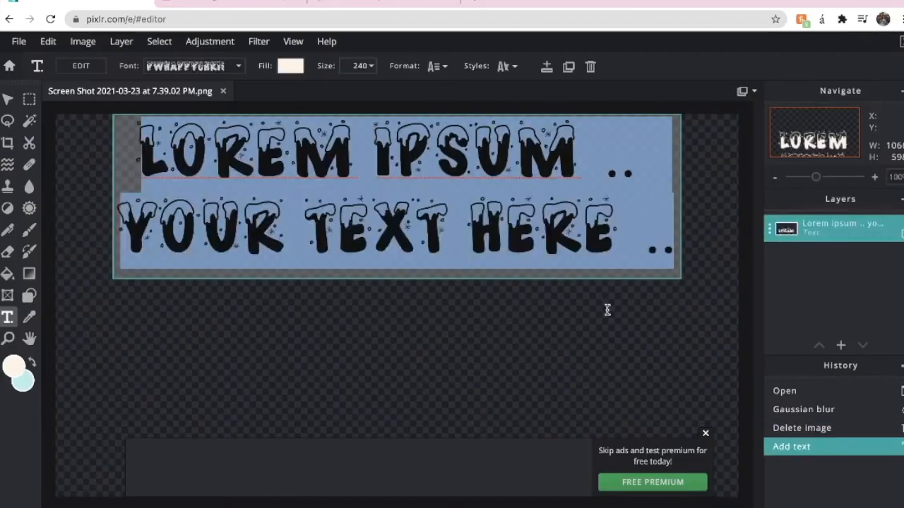
Step: Change the placeholder text to "hpdudes" in the Miracle justice font and move it to the middle of the canvas
{"action": "key", "text": "BackSpace"}
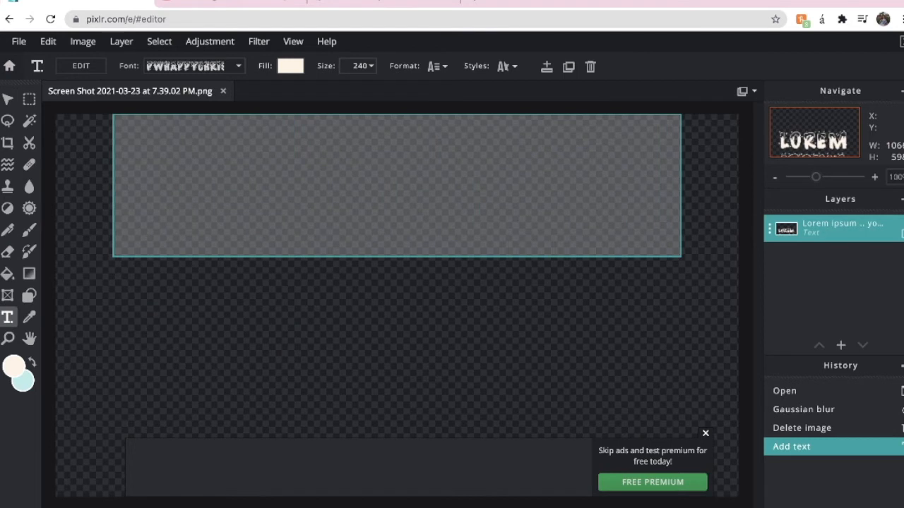
{"action": "type", "text": "hpdudes"}
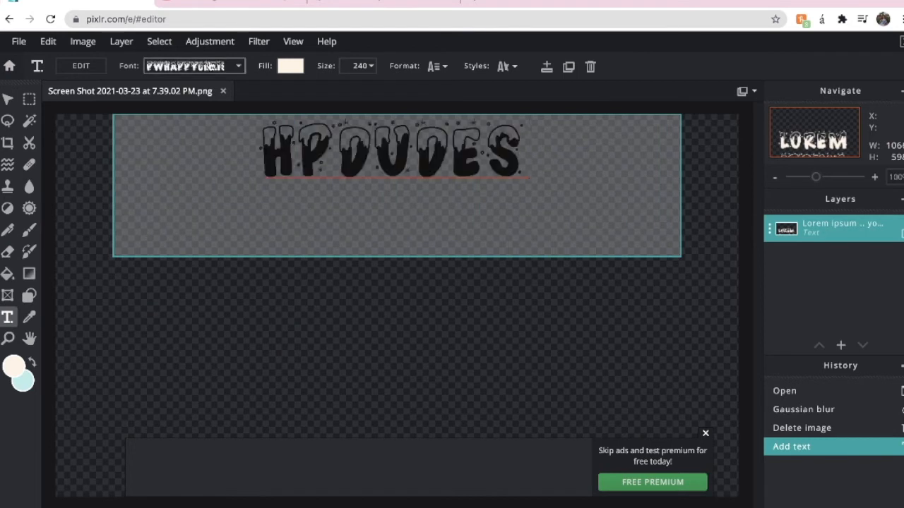
{"action": "left_click", "coordinate": [211, 66]}
{"action": "left_click_drag", "start_coordinate": [407, 374], "coordinate": [380, 295]}
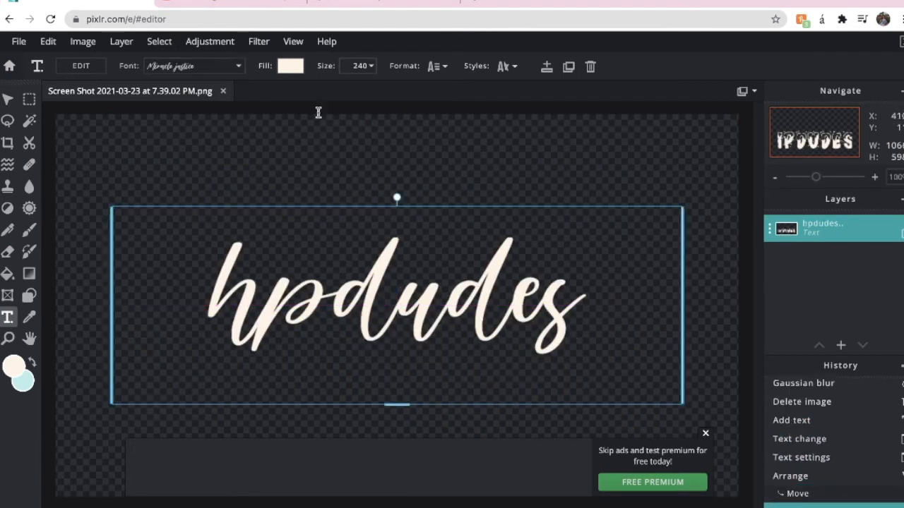
Step: Style the hpdudes text with a white #FFFFFF fill, size 270 and a pink outline with a dark shadow
{"action": "left_click", "coordinate": [289, 66]}
{"action": "left_click", "coordinate": [274, 302]}
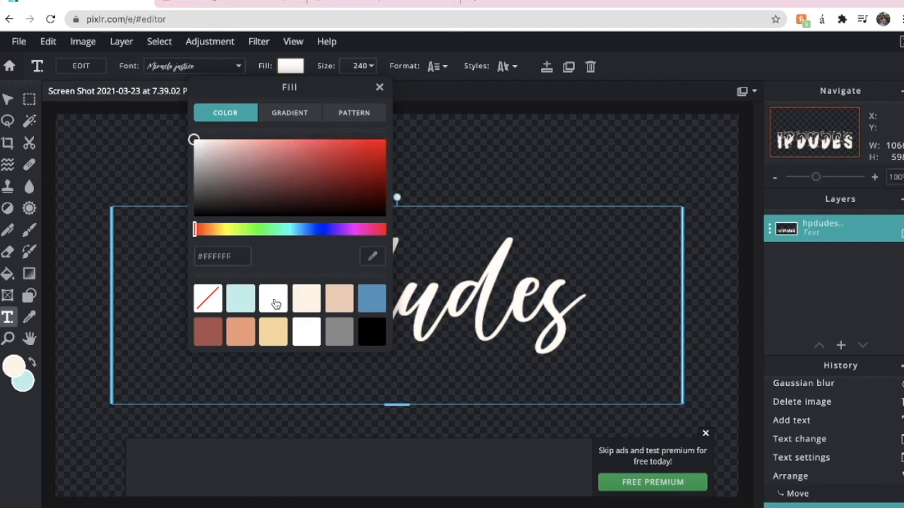
{"action": "left_click", "coordinate": [458, 145]}
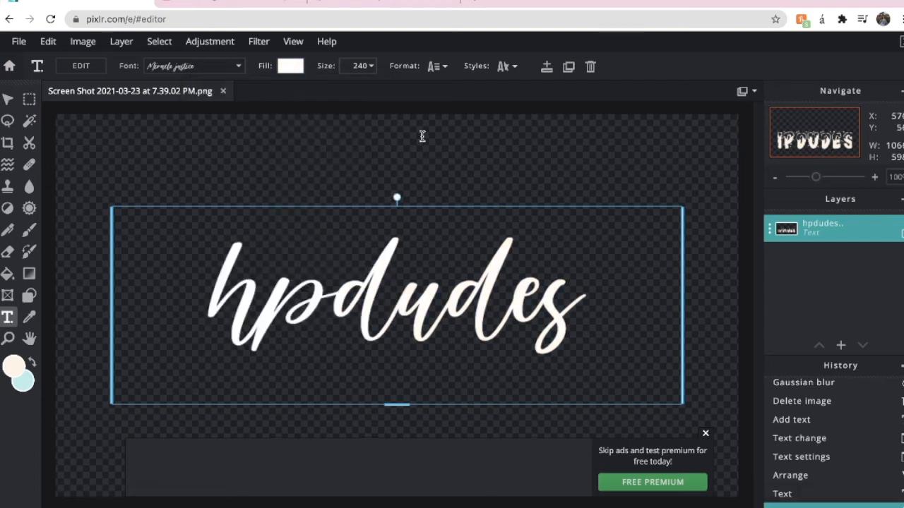
{"action": "left_click", "coordinate": [363, 66]}
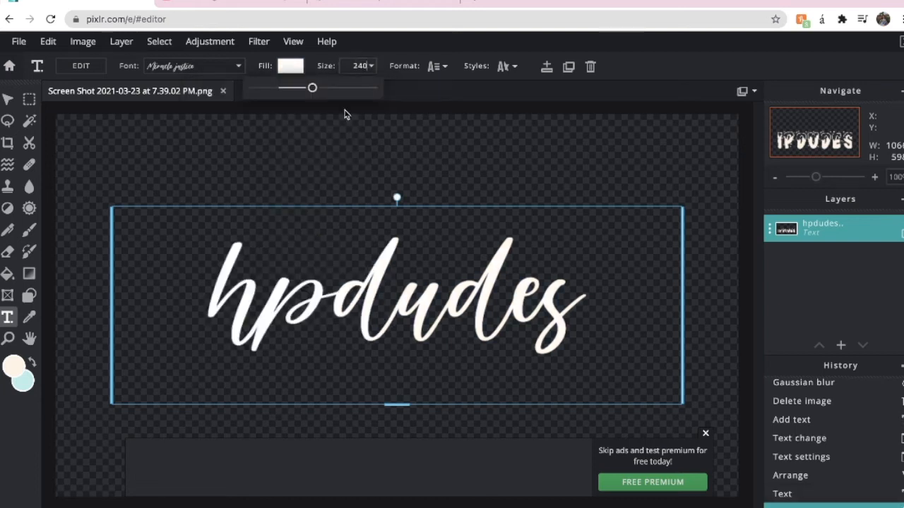
{"action": "left_click", "coordinate": [319, 89]}
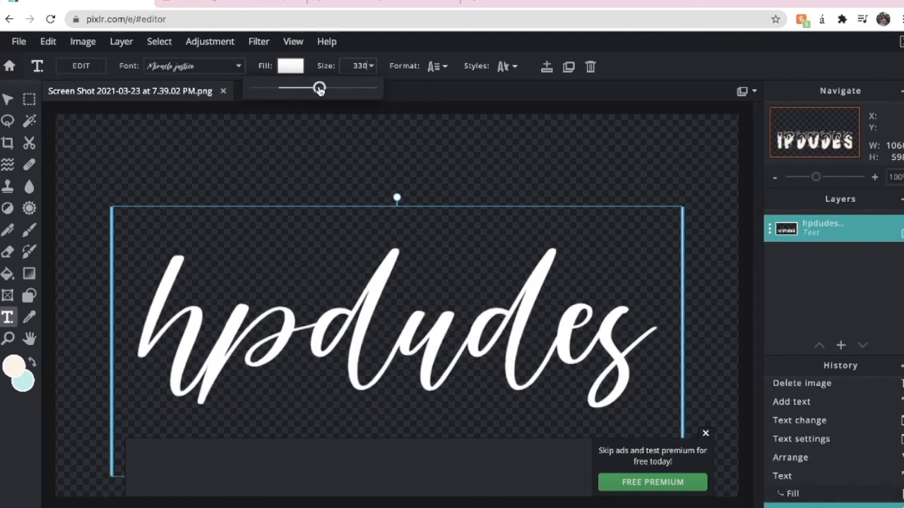
{"action": "left_click_drag", "start_coordinate": [319, 89], "coordinate": [314, 89]}
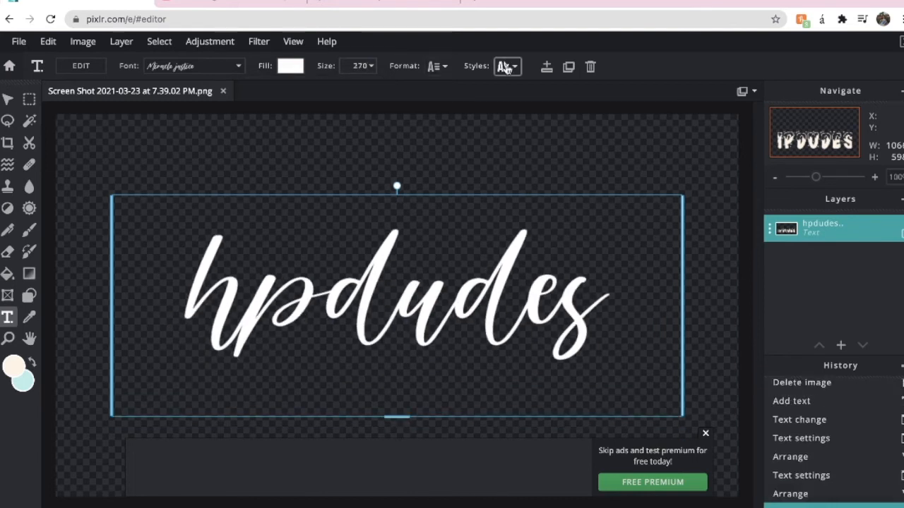
{"action": "left_click", "coordinate": [507, 68]}
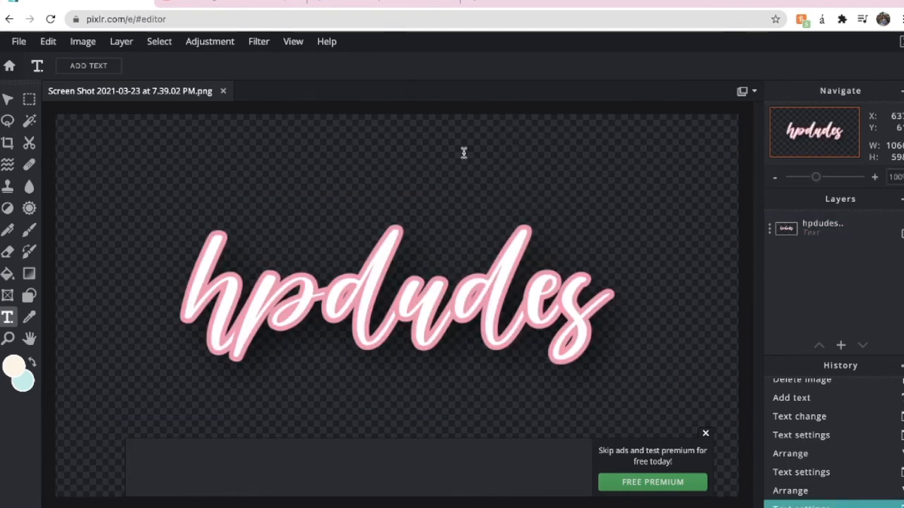
Step: Save the hpdudes text image and place it in iMovie as an overlay above the start of the hearts window clip
{"action": "left_click", "coordinate": [18, 41]}
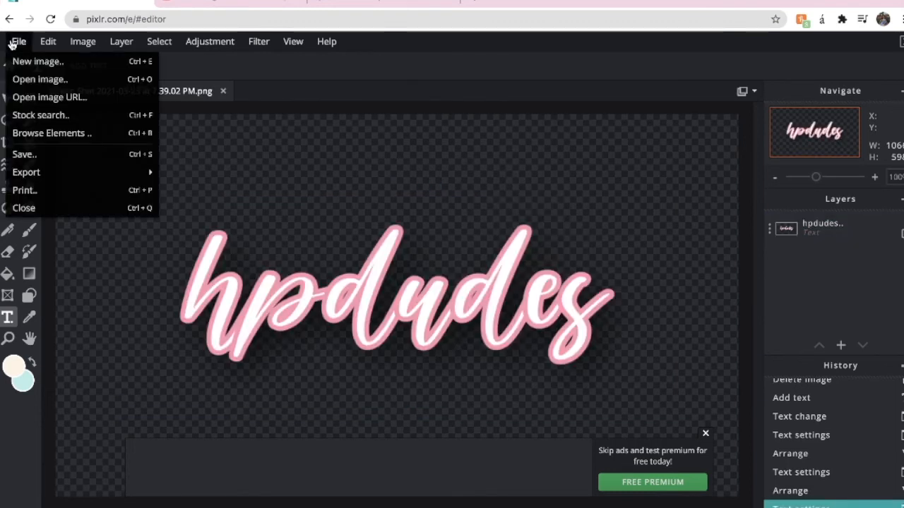
{"action": "left_click", "coordinate": [38, 153]}
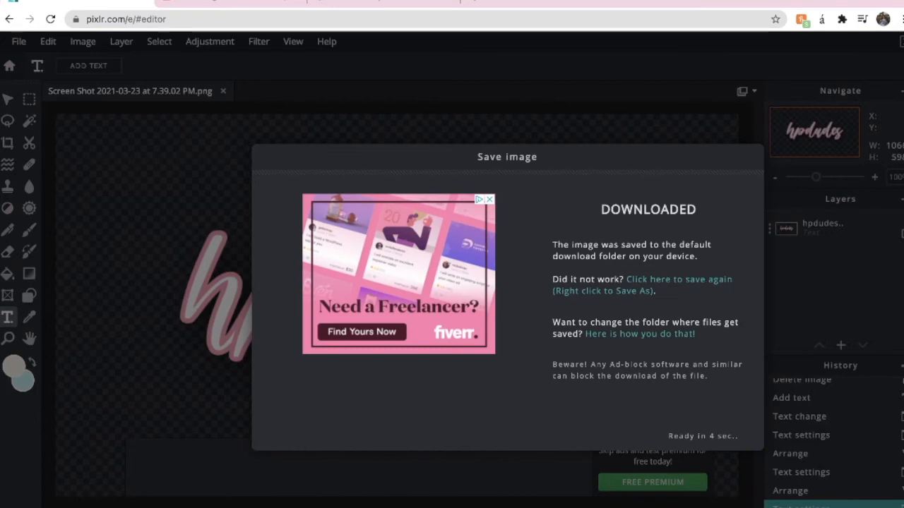
{"action": "left_click_drag", "start_coordinate": [132, 507], "coordinate": [152, 341]}
{"action": "key", "text": "super+Tab"}
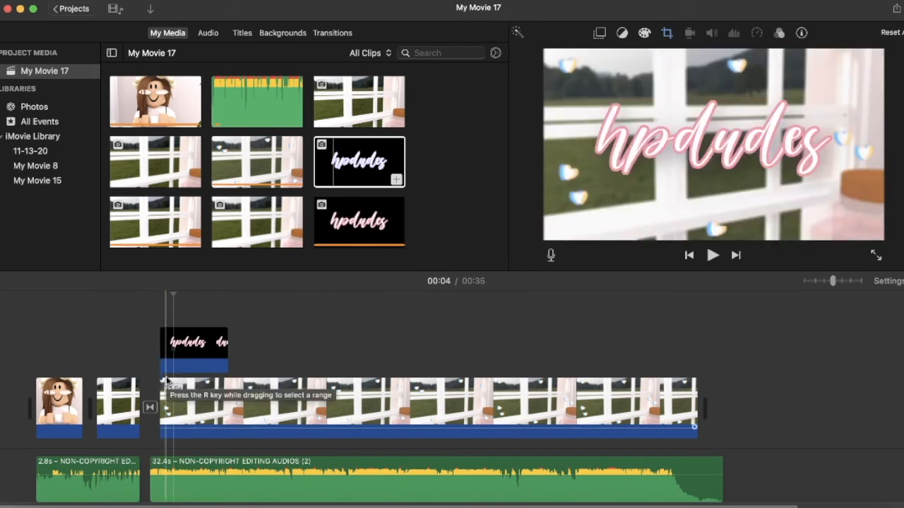
Step: Clear the timeline of the audio, character video, short window clip and transition, keeping the hpdudes title and hearts window clip
{"action": "left_click", "coordinate": [166, 346]}
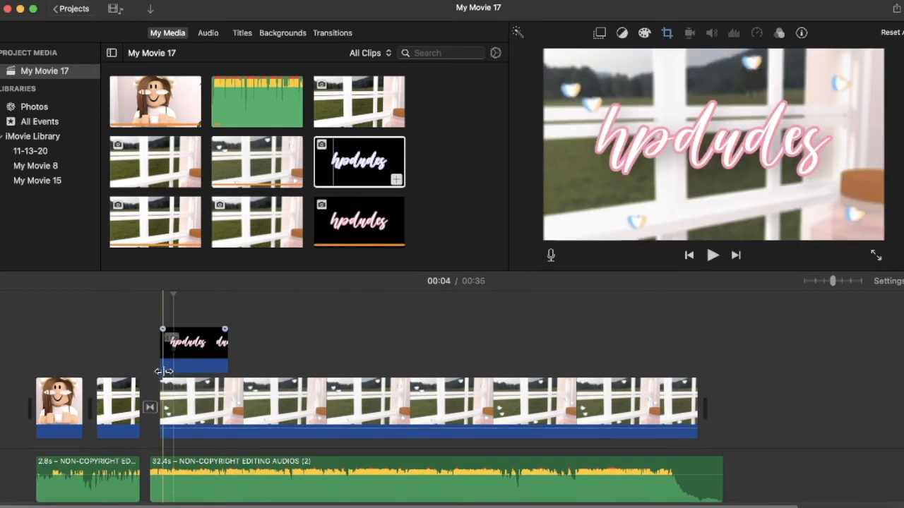
{"action": "left_click", "coordinate": [200, 390]}
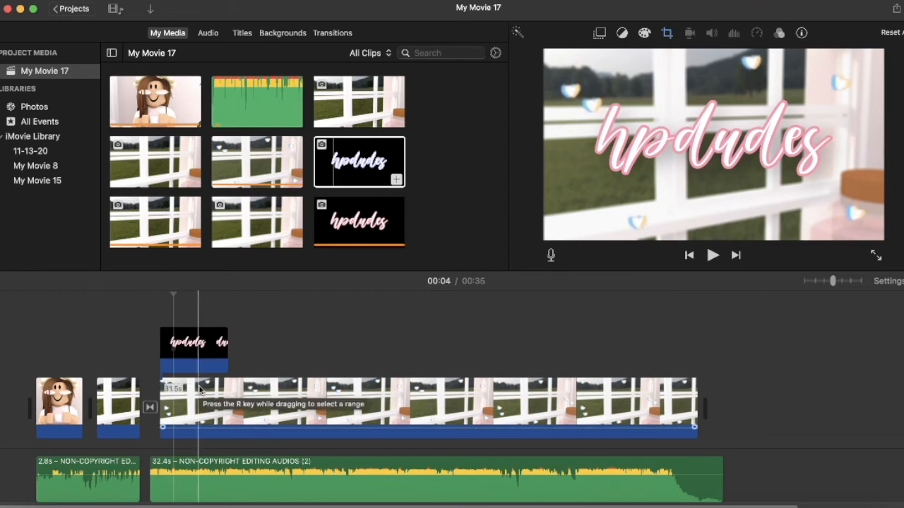
{"action": "left_click", "coordinate": [161, 382]}
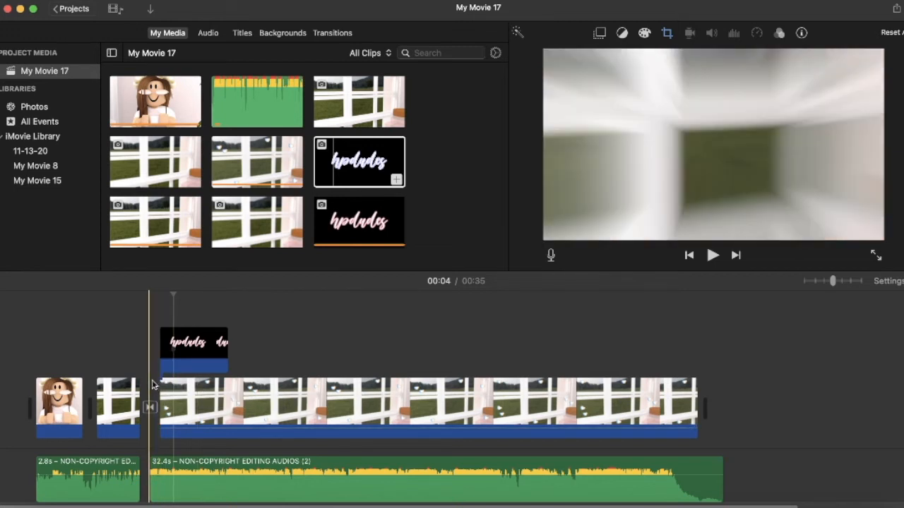
{"action": "left_click", "coordinate": [286, 462]}
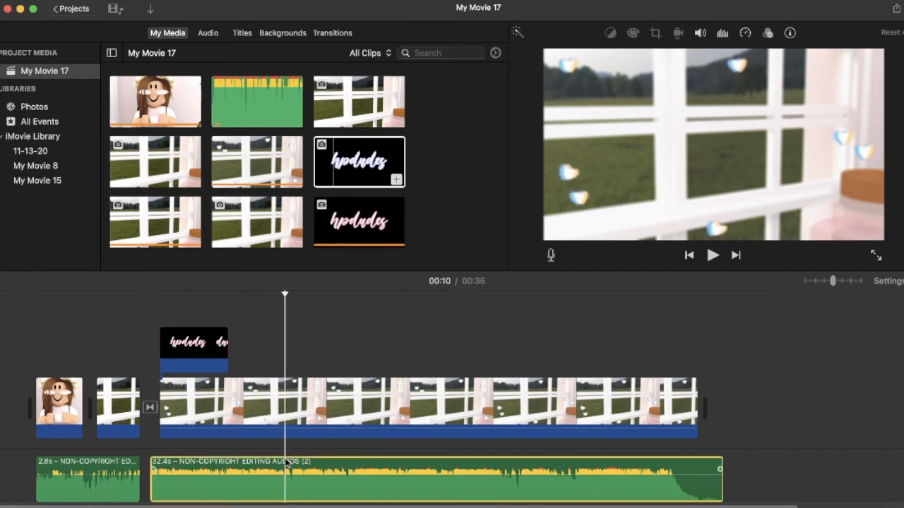
{"action": "key", "text": "Delete"}
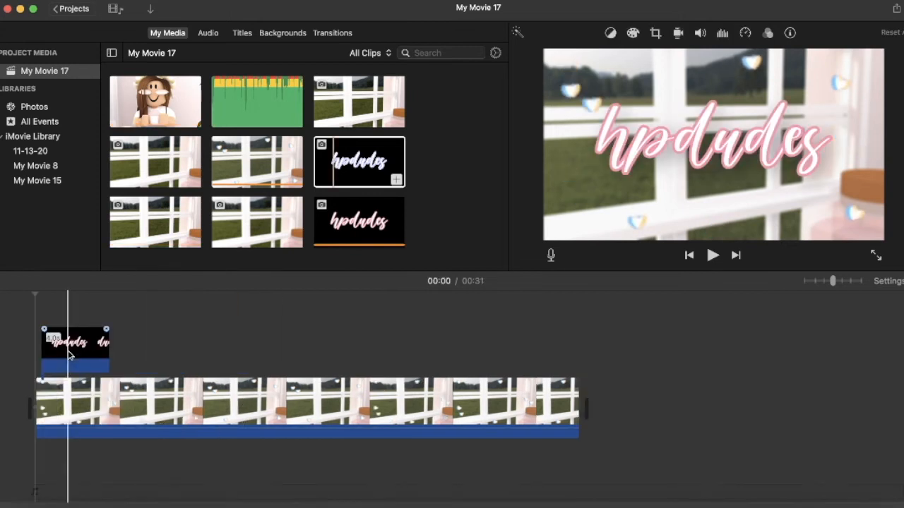
Step: Align the hpdudes title with the start of the hearts window clip, stretch it to the clip's full length and export the movie
{"action": "left_click", "coordinate": [70, 355]}
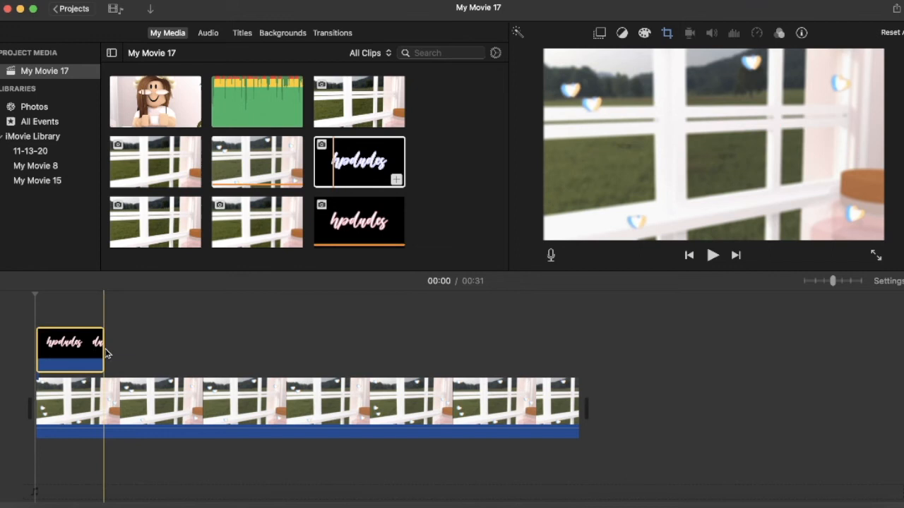
{"action": "left_click_drag", "start_coordinate": [104, 346], "coordinate": [578, 343]}
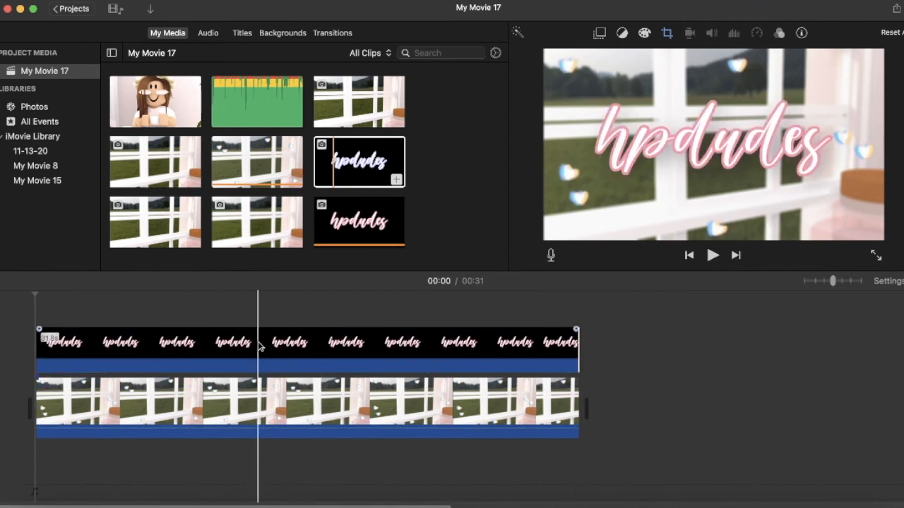
{"action": "key", "text": "super+e"}
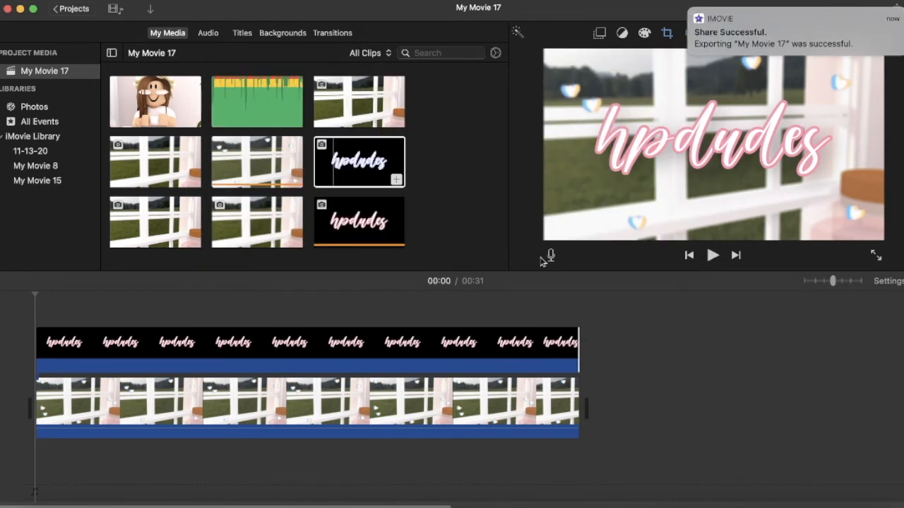
Step: Undo the timeline clearing to bring back the character video, short window clip, transition and audio
{"action": "key", "text": "super+z"}
{"action": "key", "text": "super+z"}
{"action": "key", "text": "super+z"}
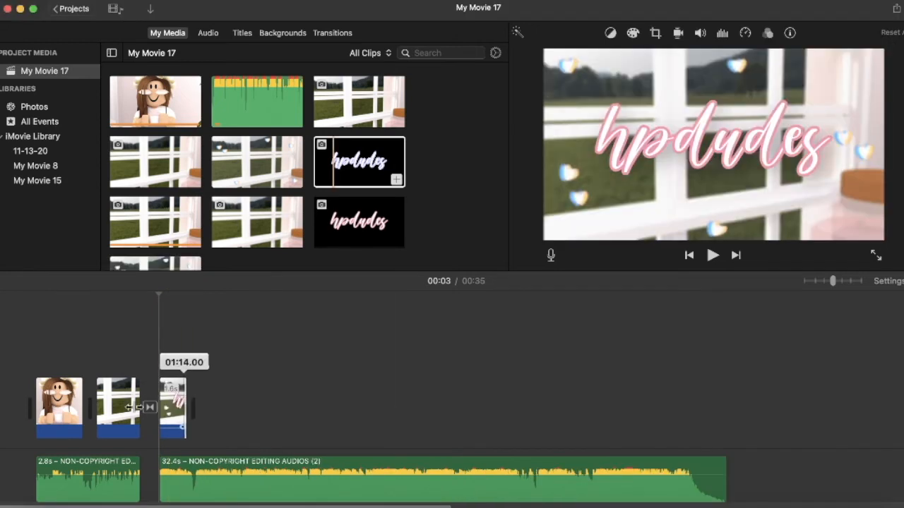
Step: Split the long audio clip 3.9 s in and lengthen the hpdudes title clip to about the split point, closing the audio gap
{"action": "mouse_move", "coordinate": [185, 425]}
{"action": "left_mouse_down"}
{"action": "mouse_move", "coordinate": [207, 425]}
{"action": "mouse_move", "coordinate": [196, 424]}
{"action": "left_mouse_up"}
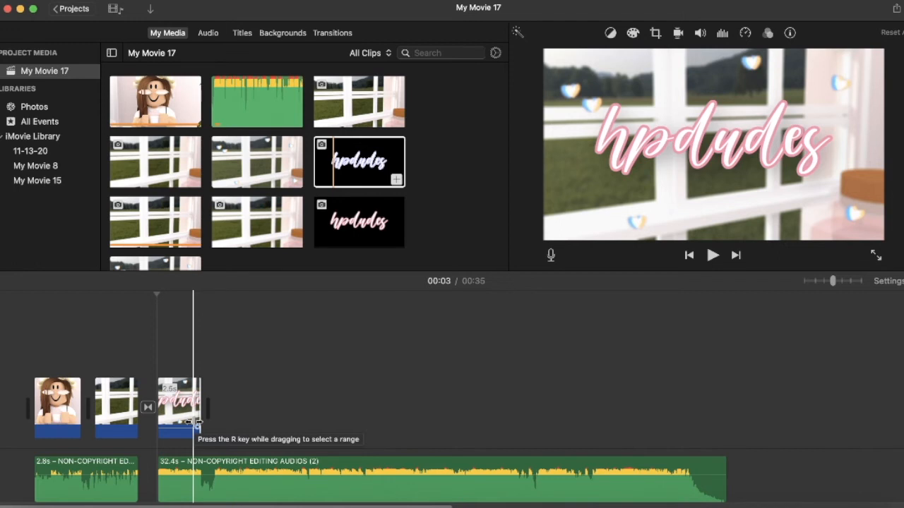
{"action": "left_click", "coordinate": [220, 464]}
{"action": "key", "text": "super+b"}
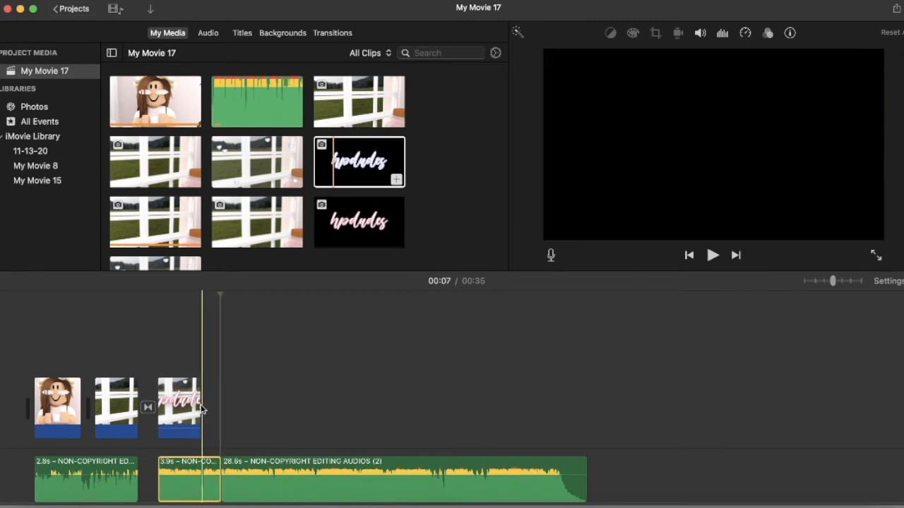
{"action": "left_click_drag", "start_coordinate": [197, 410], "coordinate": [226, 408]}
{"action": "left_click_drag", "start_coordinate": [172, 464], "coordinate": [155, 466]}
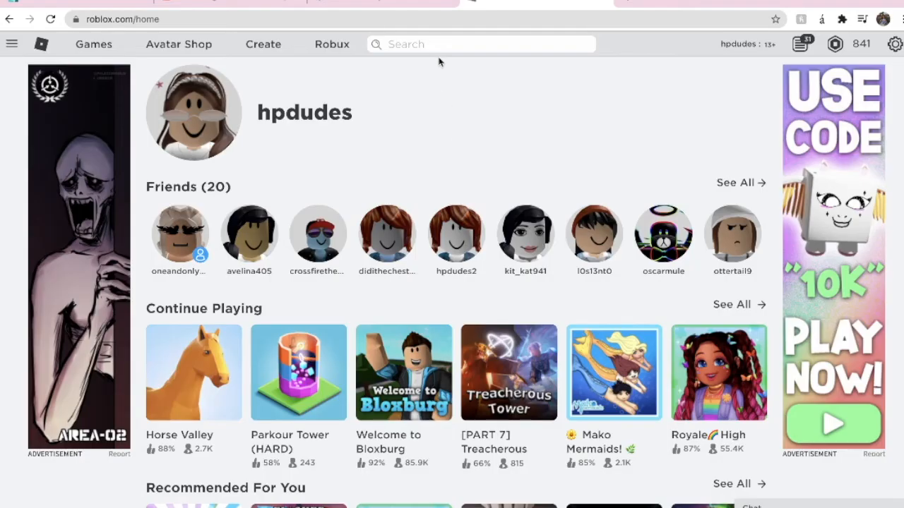
{"action": "type", "text": "hpdudes"}
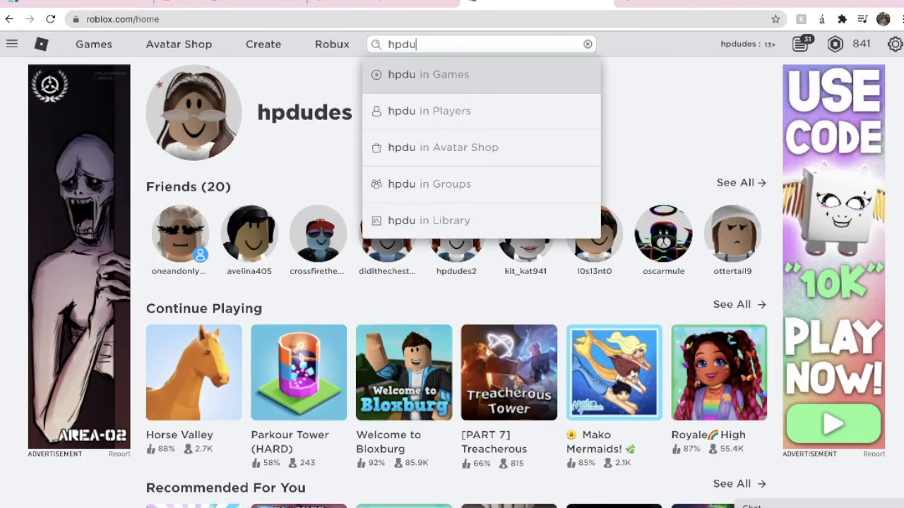
{"action": "left_click", "coordinate": [443, 119]}
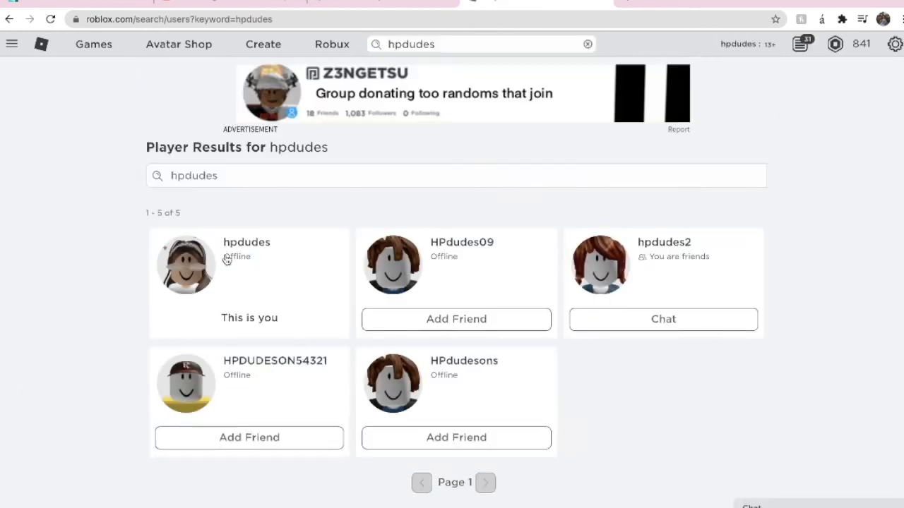
{"action": "left_click", "coordinate": [192, 265]}
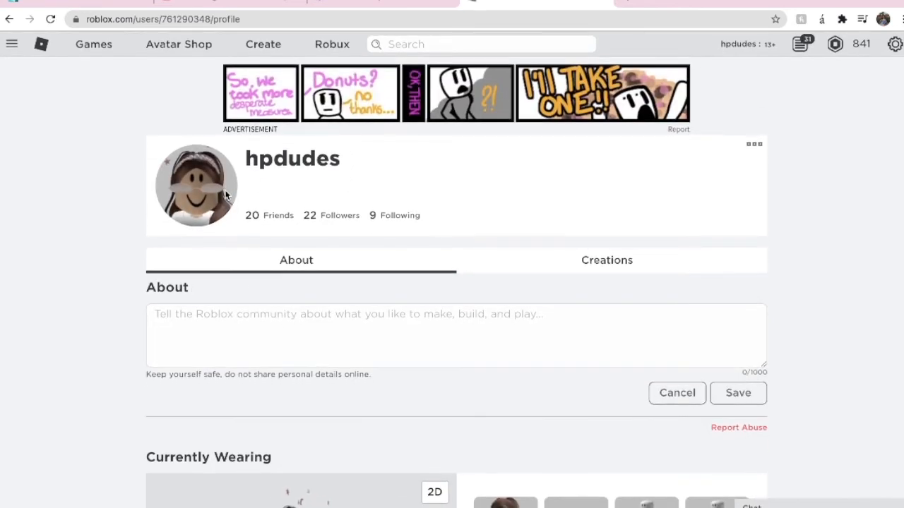
{"action": "key", "text": "super+shift+4"}
{"action": "left_click_drag", "start_coordinate": [145, 136], "coordinate": [450, 237]}
Step: Switch to Pixlr E, dismiss the save dialog and add the profile screenshot to the current document as a layer
{"action": "left_click", "coordinate": [92, 4]}
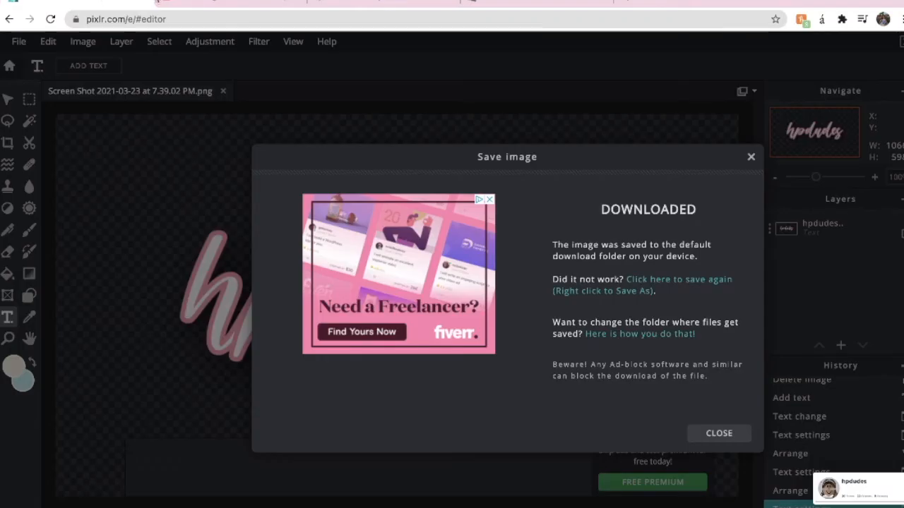
{"action": "left_click", "coordinate": [751, 157]}
{"action": "left_click_drag", "start_coordinate": [857, 487], "coordinate": [577, 304]}
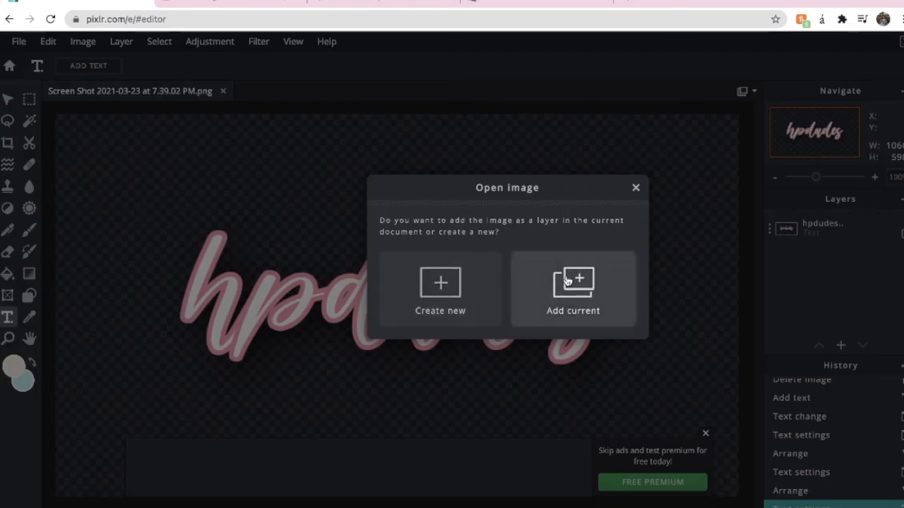
{"action": "left_click", "coordinate": [573, 289]}
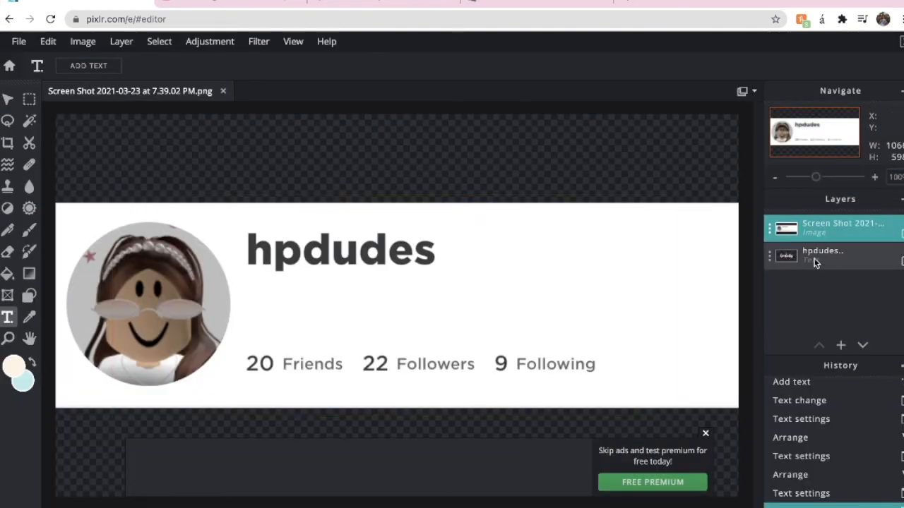
Step: Shrink the profile screenshot layer and move it to the middle of the canvas
{"action": "left_click", "coordinate": [9, 101]}
{"action": "left_click_drag", "start_coordinate": [43, 200], "coordinate": [197, 246]}
{"action": "left_click_drag", "start_coordinate": [397, 323], "coordinate": [368, 312]}
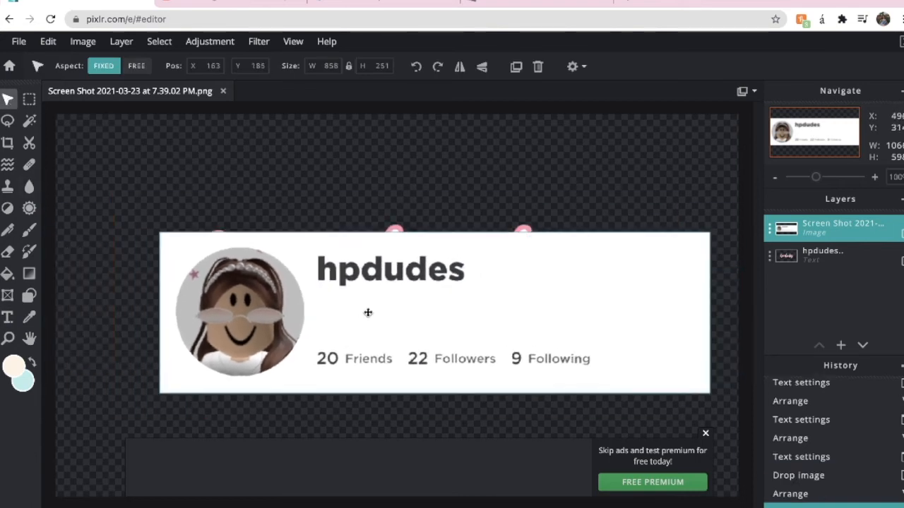
Step: Move the title text above the profile card, change it to "Follow me" and add matching text "on Roblox" below the card
{"action": "left_click", "coordinate": [8, 317]}
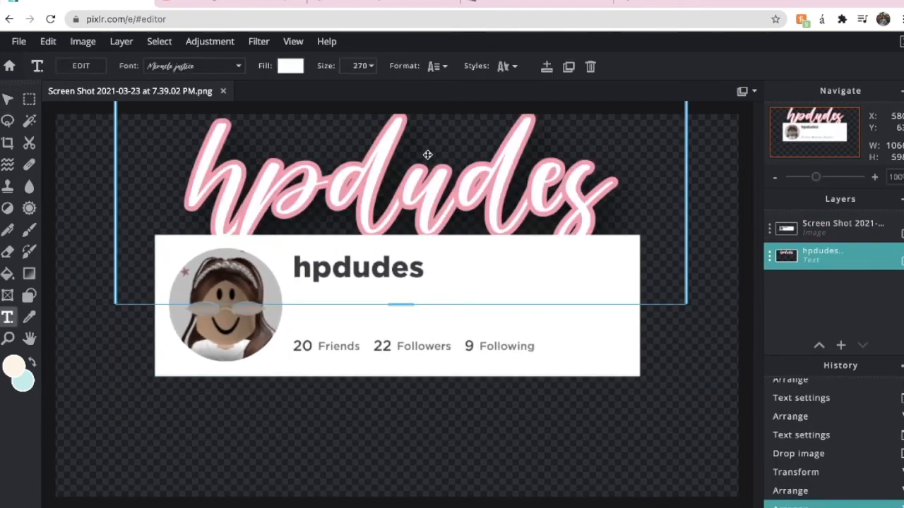
{"action": "left_click", "coordinate": [427, 154]}
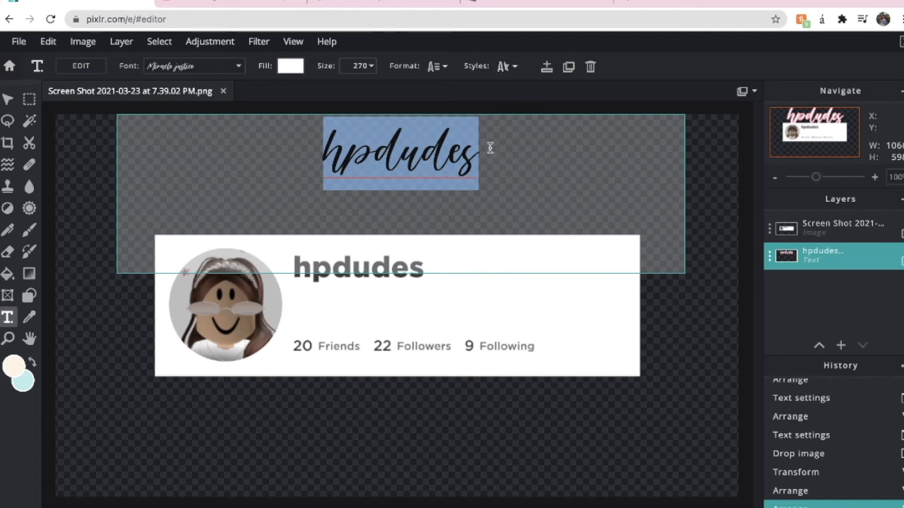
{"action": "key", "text": "BackSpace"}
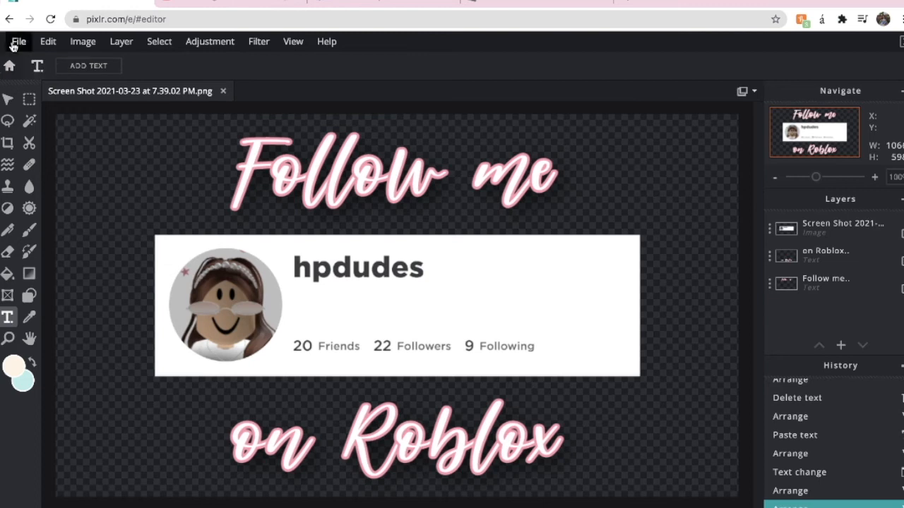
Step: Save the Follow me on Roblox image and add it to the My Movie 17 media in iMovie
{"action": "left_click", "coordinate": [14, 45]}
{"action": "mouse_move", "coordinate": [31, 171]}
{"action": "left_click", "coordinate": [202, 170]}
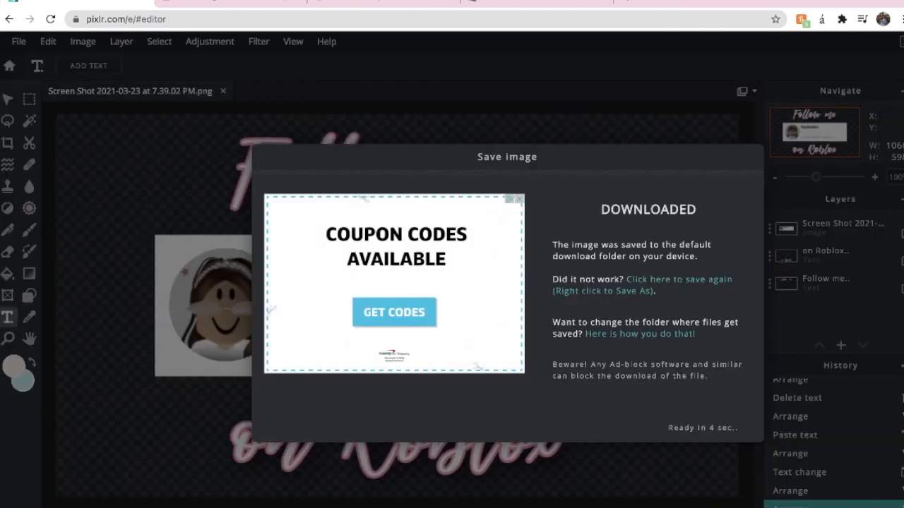
{"action": "left_click_drag", "start_coordinate": [62, 505], "coordinate": [98, 445]}
{"action": "key", "text": "super+Tab"}
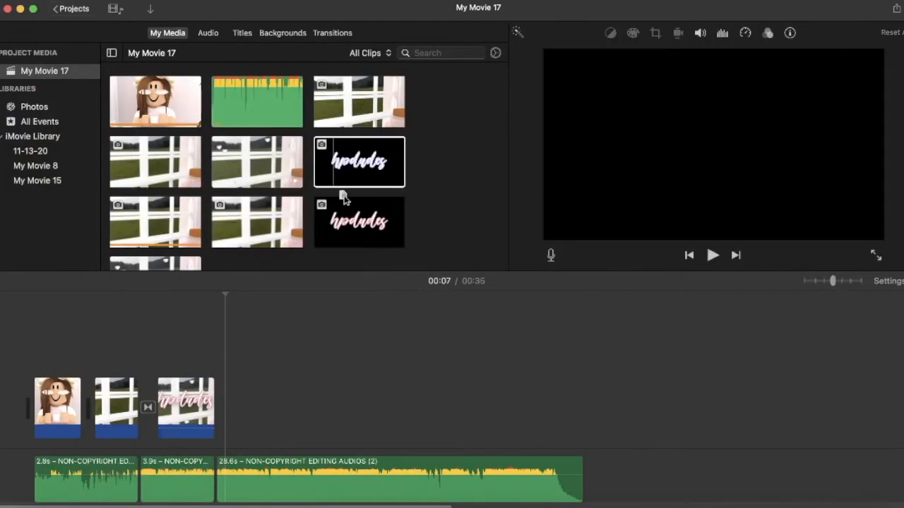
Step: Add a Spin Out transition after the hpdudes title clip
{"action": "left_click", "coordinate": [332, 33]}
{"action": "left_click", "coordinate": [164, 33]}
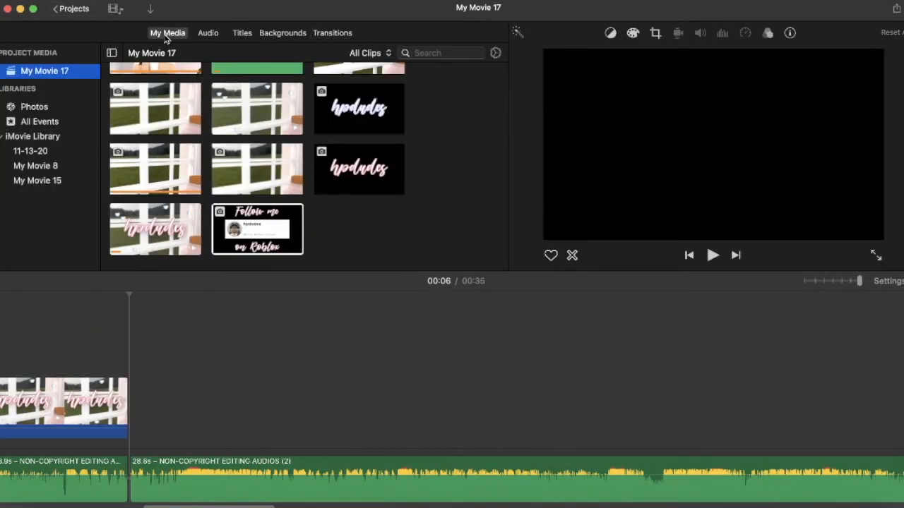
{"action": "left_click", "coordinate": [330, 34]}
{"action": "scroll", "coordinate": [412, 233], "scroll_direction": "up", "scroll_amount": 3}
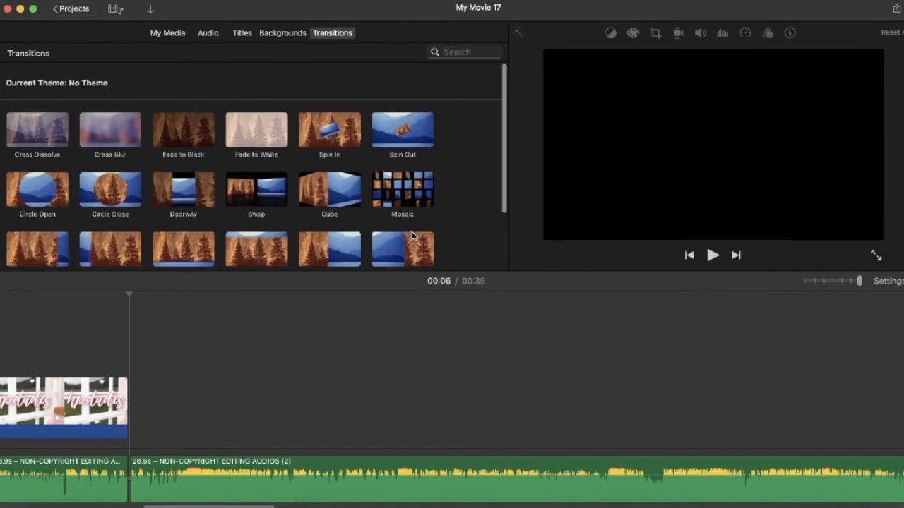
{"action": "double_click", "coordinate": [402, 127]}
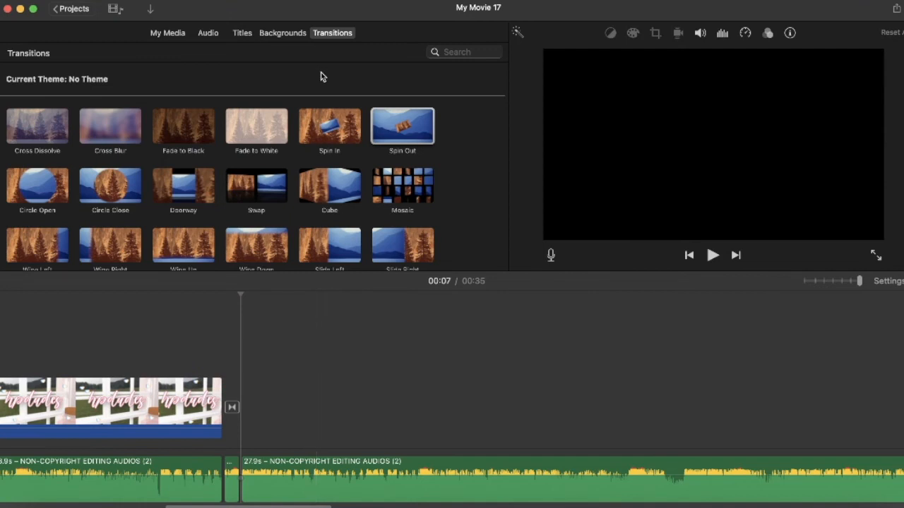
{"action": "scroll", "coordinate": [339, 233], "scroll_direction": "down", "scroll_amount": 3}
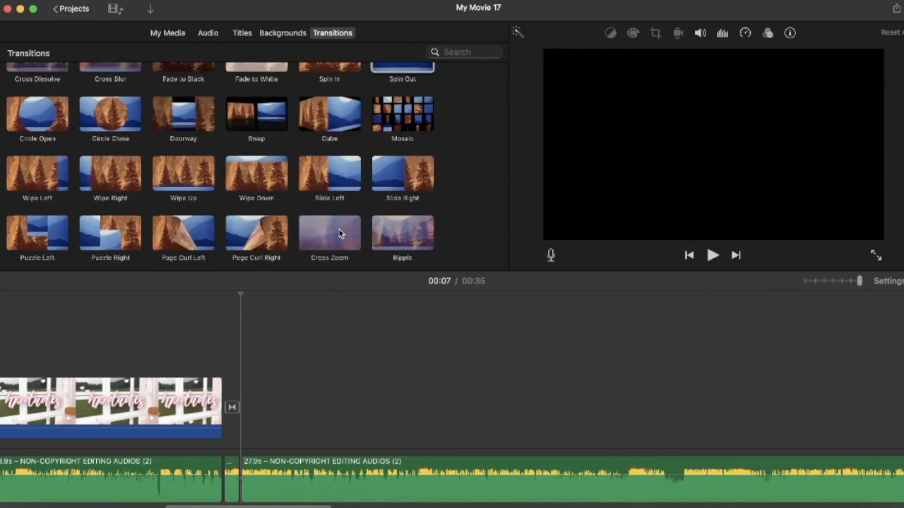
Step: Place the hearts window clip after the transition with the Follow me on Roblox image as a long overlay above it
{"action": "left_click", "coordinate": [167, 33]}
{"action": "left_click_drag", "start_coordinate": [276, 211], "coordinate": [323, 418]}
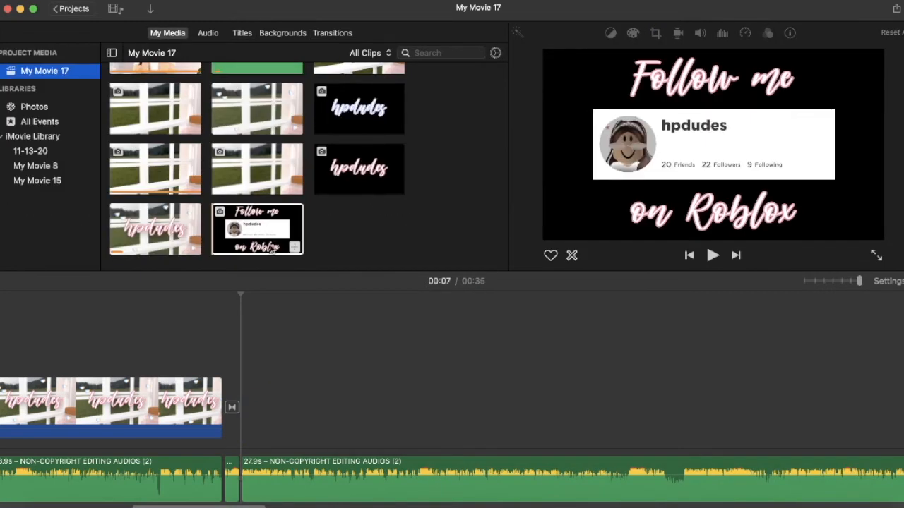
{"action": "left_click", "coordinate": [272, 249]}
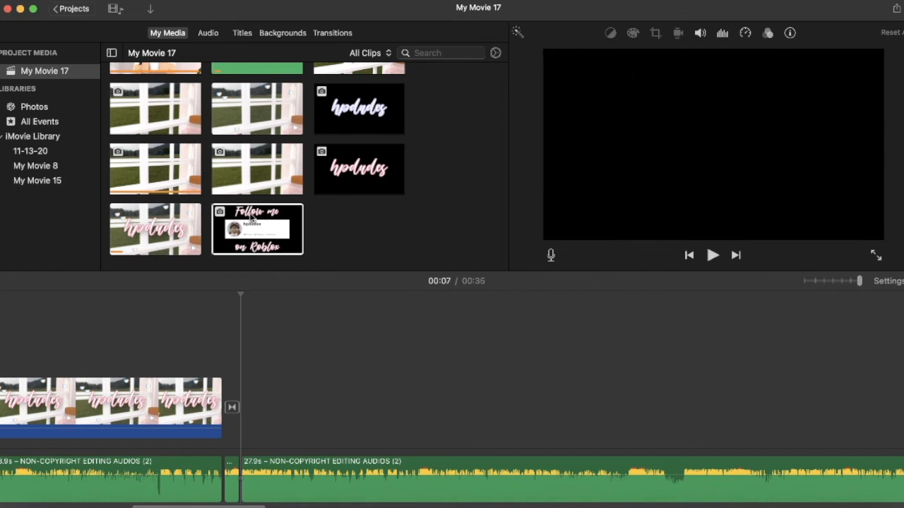
{"action": "left_click_drag", "start_coordinate": [252, 219], "coordinate": [241, 358]}
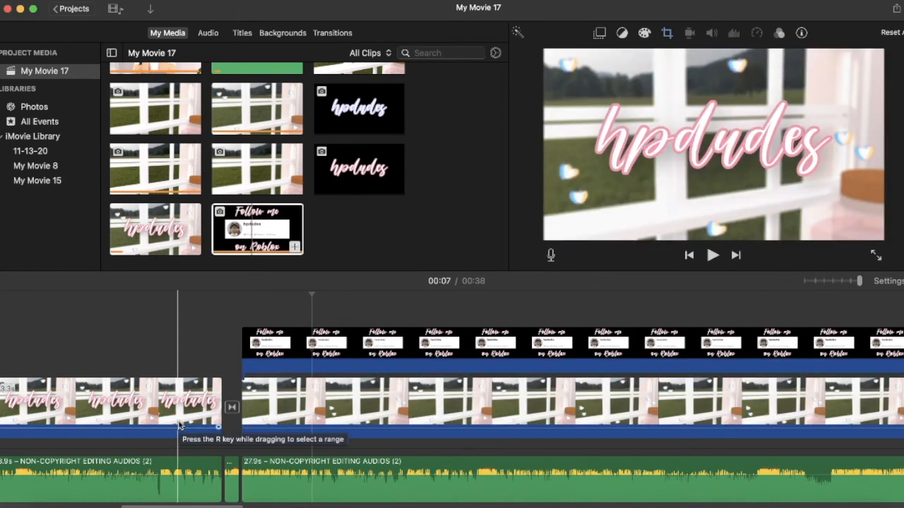
Step: Clear the audio and earlier clips from the timeline and move the Follow me on Roblox overlay to the hearts window clip's start
{"action": "left_click", "coordinate": [304, 471]}
{"action": "key", "text": "Delete"}
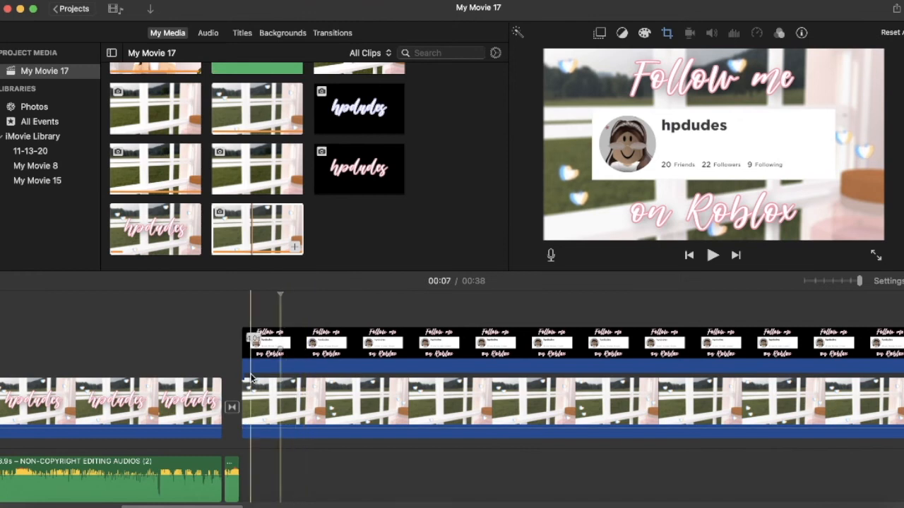
{"action": "left_click", "coordinate": [188, 406]}
{"action": "key", "text": "Delete"}
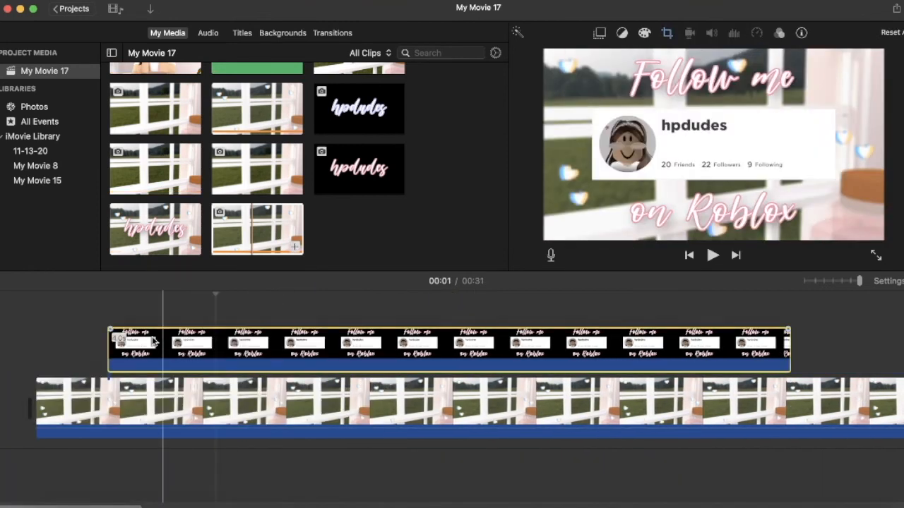
{"action": "left_click_drag", "start_coordinate": [162, 343], "coordinate": [16, 340]}
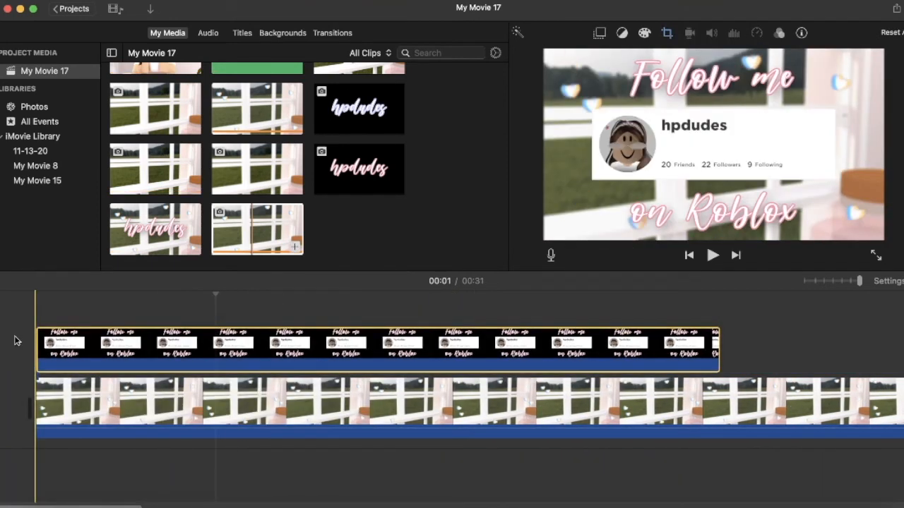
{"action": "left_click_drag", "start_coordinate": [860, 281], "coordinate": [808, 282]}
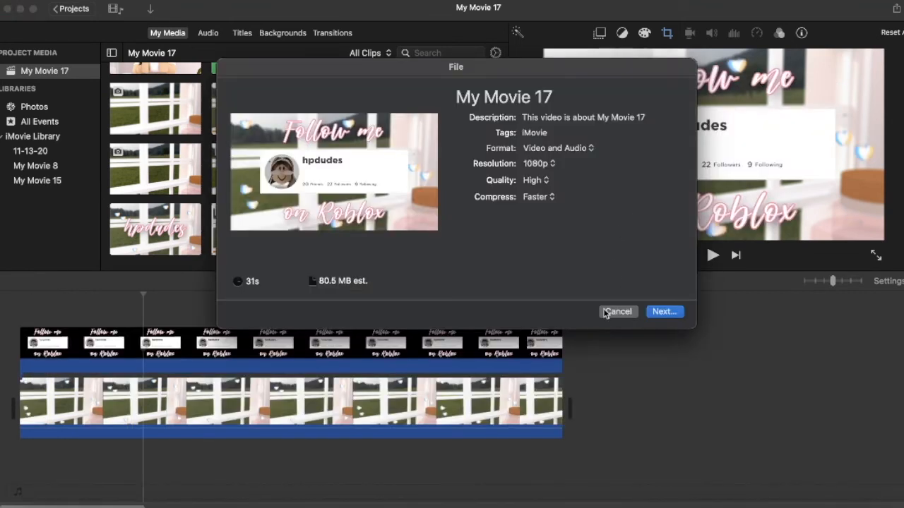
Step: Open the overlay's crop settings and export the movie to Downloads as "follow me on roblox"
{"action": "left_click", "coordinate": [611, 311]}
{"action": "left_click", "coordinate": [664, 31]}
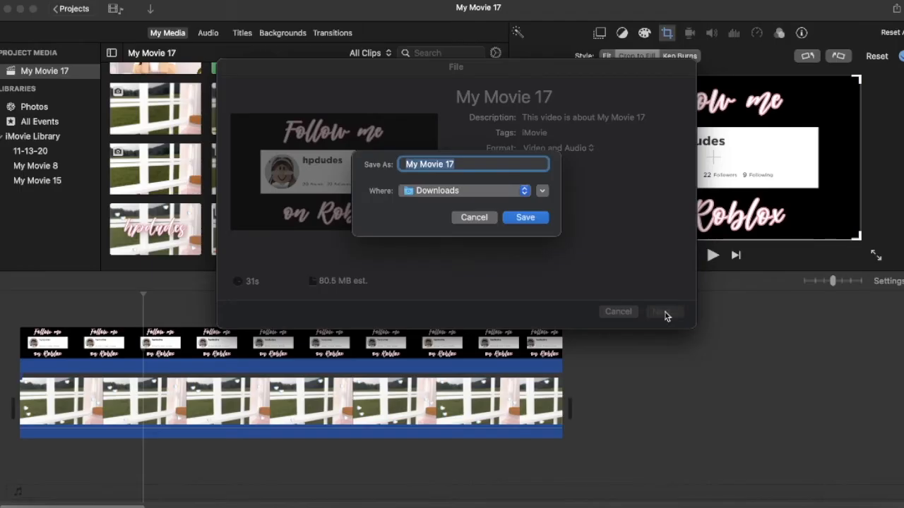
{"action": "type", "text": "follow me on roblox"}
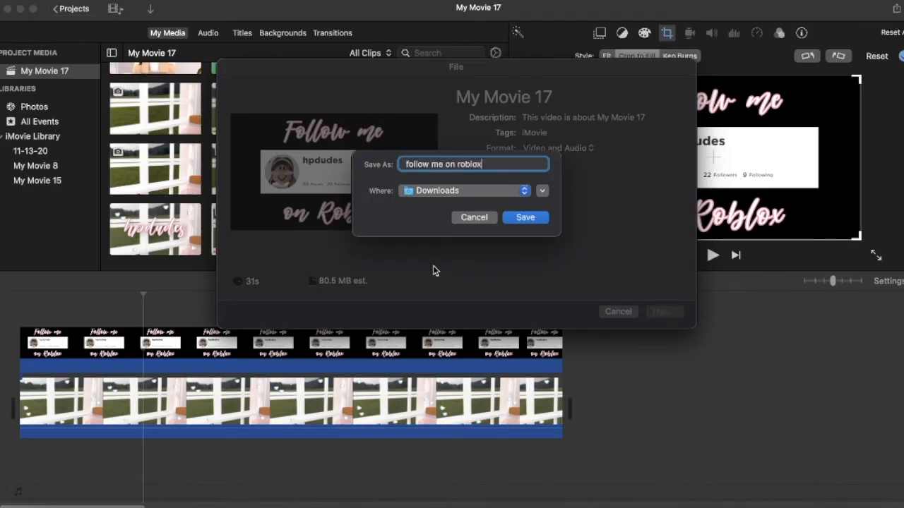
{"action": "left_click", "coordinate": [484, 217]}
{"action": "left_click", "coordinate": [662, 311]}
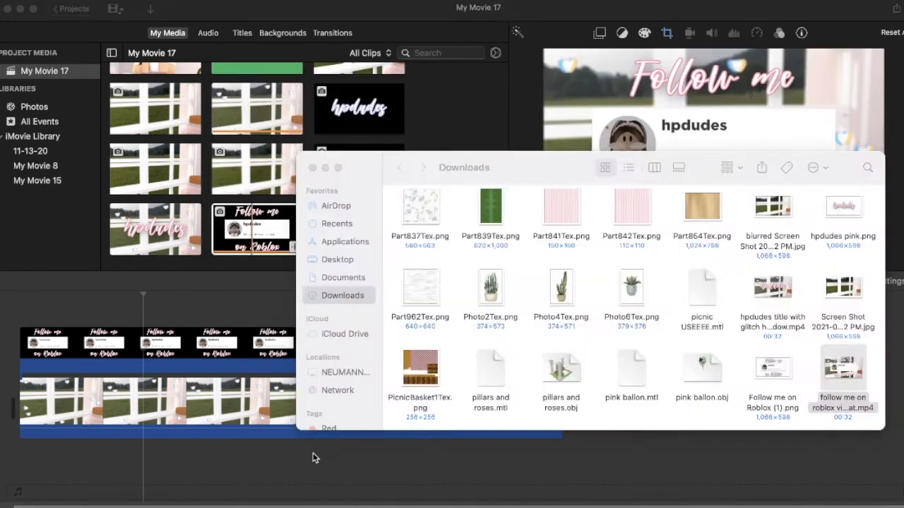
Step: Undo the overlay and clearing edits to restore the full timeline, and delete the hearts window clip after the last transition
{"action": "left_click", "coordinate": [315, 459]}
{"action": "key", "text": "super+z"}
{"action": "key", "text": "super+z"}
{"action": "key", "text": "super+z"}
{"action": "key", "text": "super+z"}
{"action": "key", "text": "super+z"}
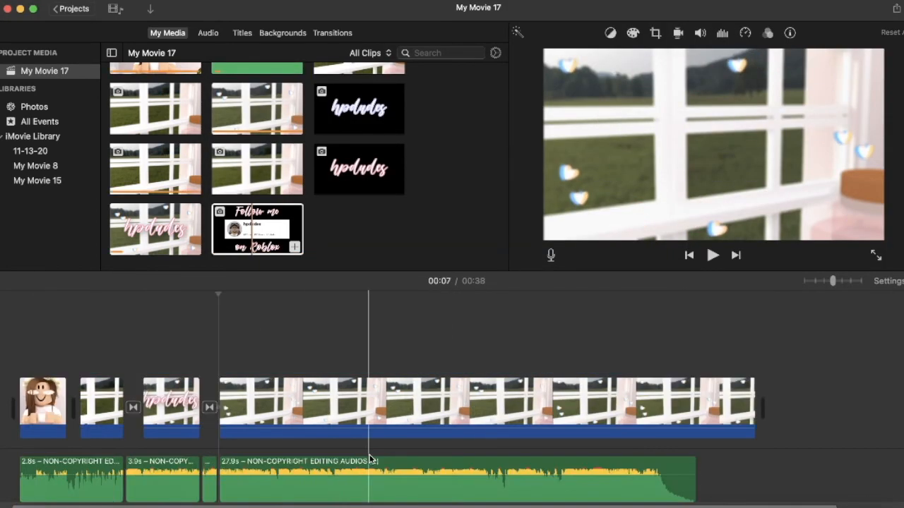
{"action": "left_click", "coordinate": [328, 419]}
{"action": "key", "text": "Delete"}
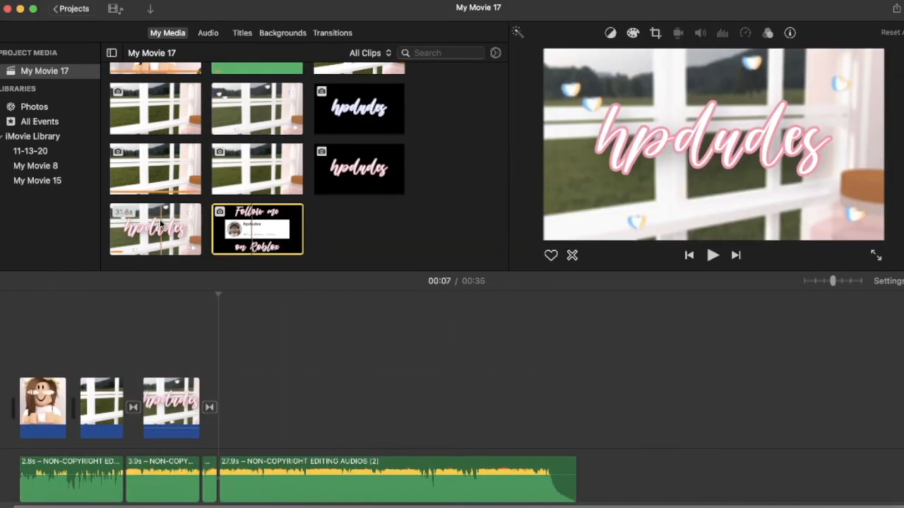
Step: Bring the downloaded "follow me on roblox vid format.mp4" in after the last transition, preview it and trim it to about 4 seconds
{"action": "left_click", "coordinate": [250, 192]}
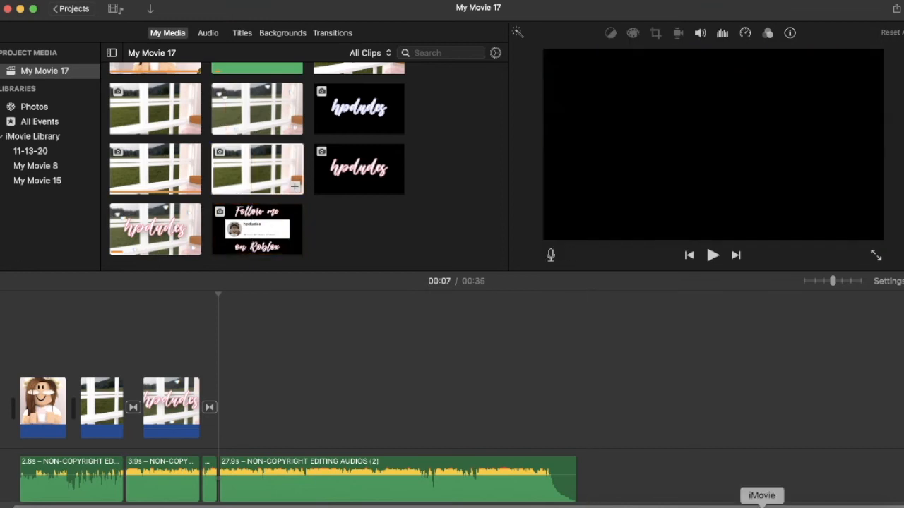
{"action": "left_click", "coordinate": [841, 506]}
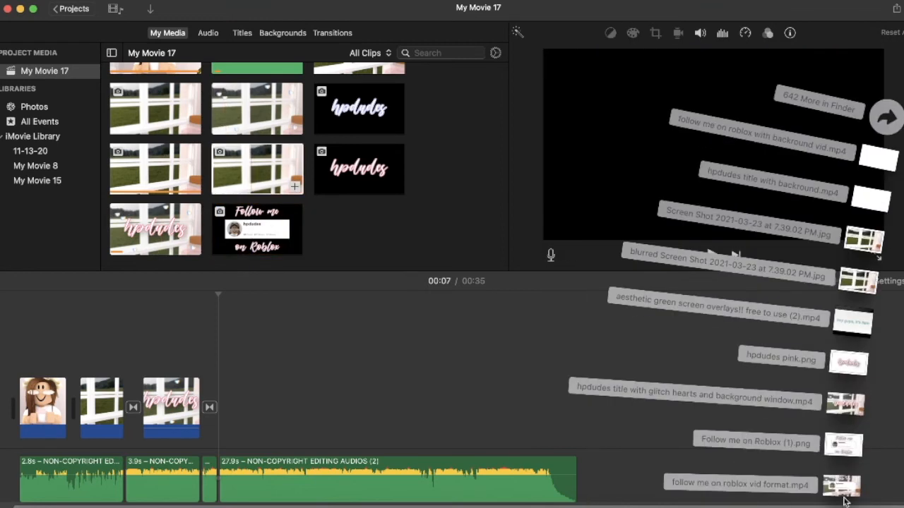
{"action": "left_click_drag", "start_coordinate": [844, 500], "coordinate": [283, 403]}
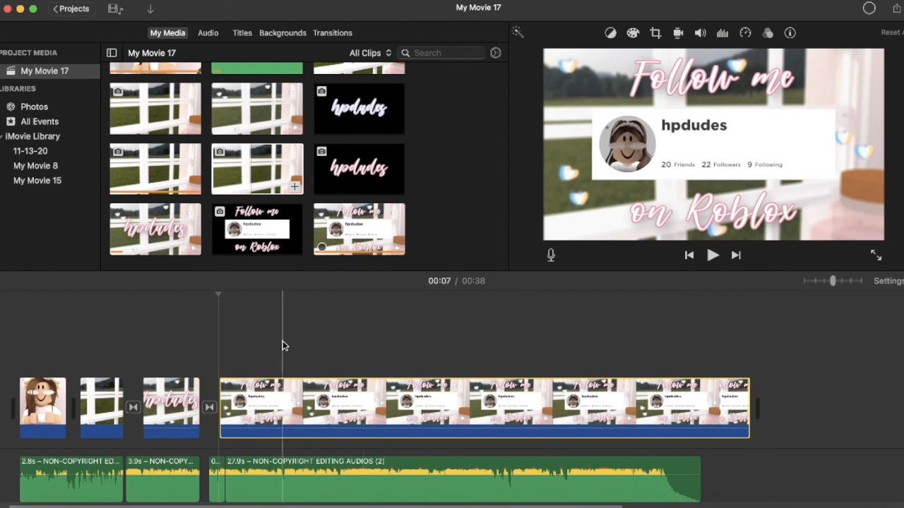
{"action": "key", "text": "space"}
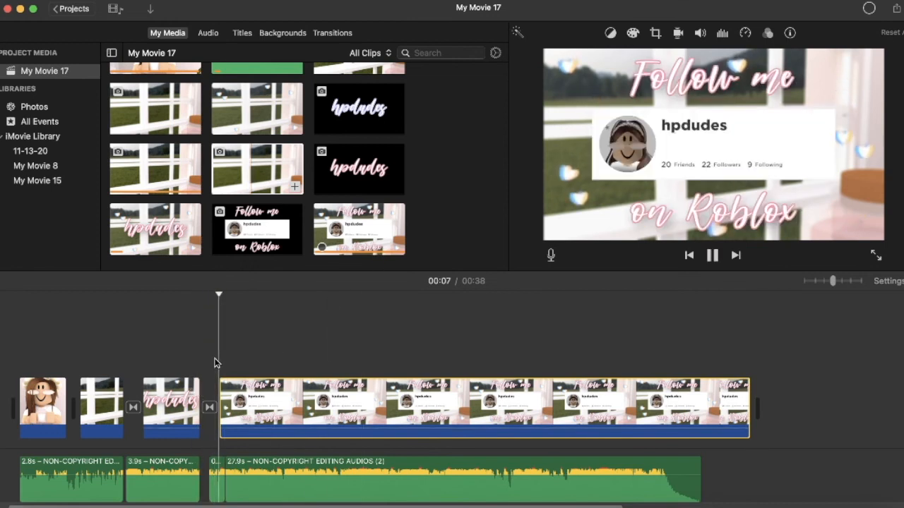
{"action": "key", "text": "space"}
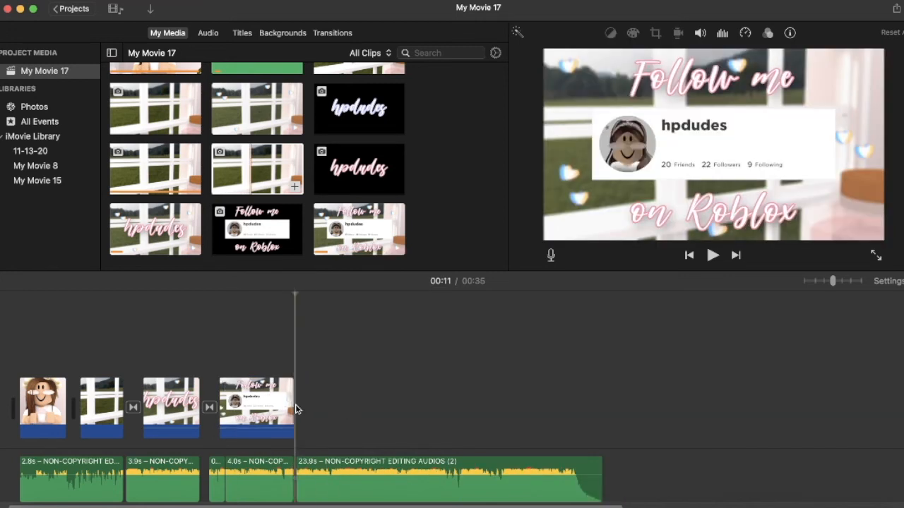
Step: Add a transition after the Follow me on Roblox clip and place the hearts window clip behind it
{"action": "left_click", "coordinate": [236, 414]}
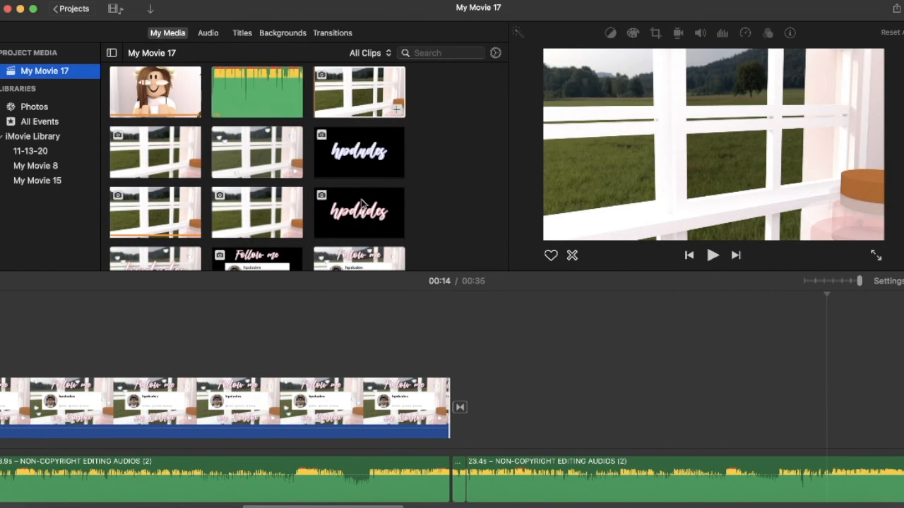
{"action": "left_click_drag", "start_coordinate": [250, 232], "coordinate": [487, 402]}
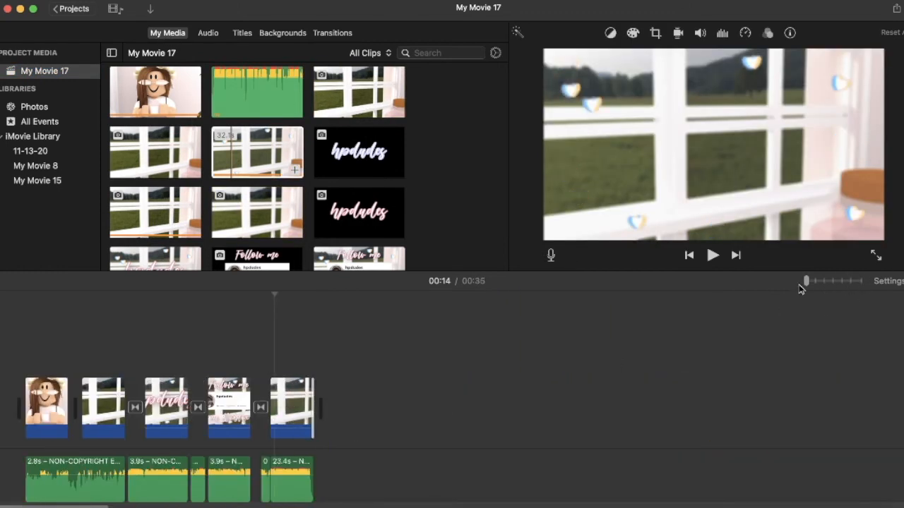
{"action": "left_click_drag", "start_coordinate": [809, 285], "coordinate": [860, 281]}
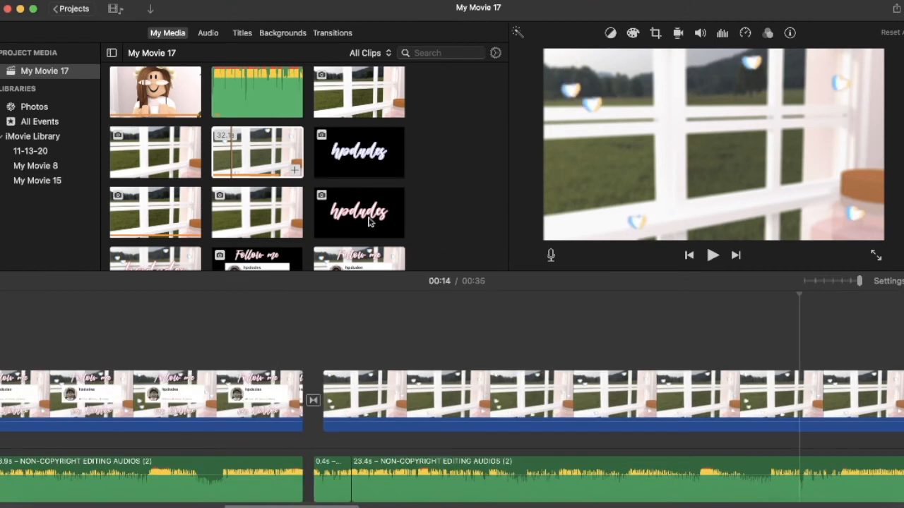
Step: Append the 2.8-minute green screen overlays video to the timeline and cut it down to the pink Subscribe button animation
{"action": "scroll", "coordinate": [368, 222], "scroll_direction": "down", "scroll_amount": 2}
{"action": "scroll", "coordinate": [368, 222], "scroll_direction": "up", "scroll_amount": 2}
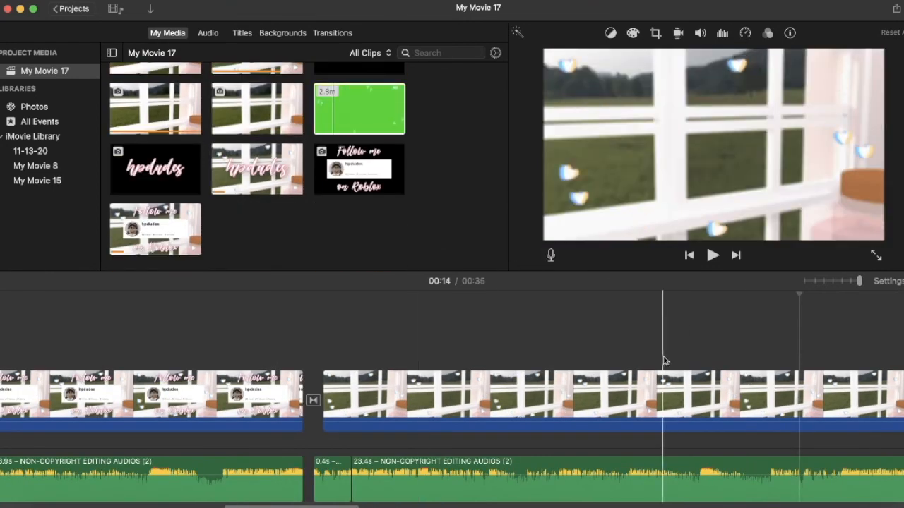
{"action": "scroll", "coordinate": [664, 361], "scroll_direction": "right", "scroll_amount": 20}
{"action": "left_click_drag", "start_coordinate": [363, 115], "coordinate": [768, 418]}
{"action": "scroll", "coordinate": [766, 417], "scroll_direction": "right", "scroll_amount": 15}
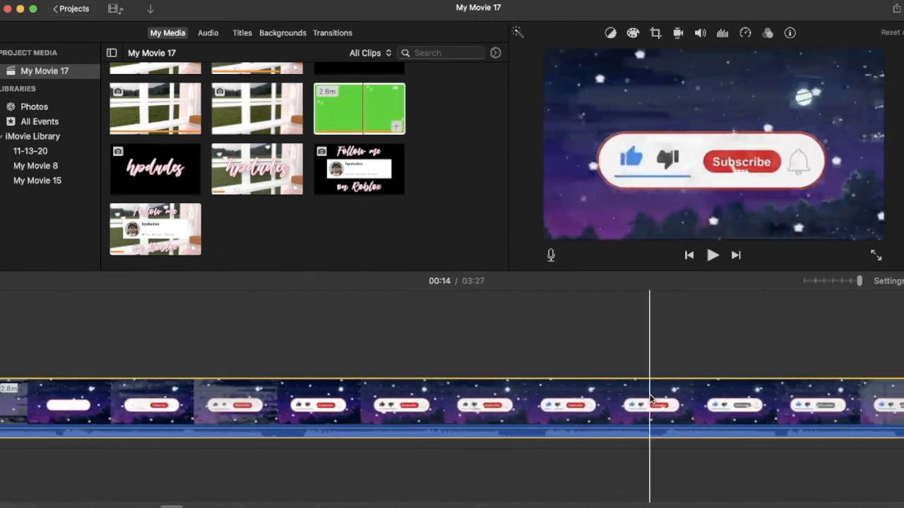
{"action": "scroll", "coordinate": [658, 400], "scroll_direction": "right", "scroll_amount": 5}
{"action": "scroll", "coordinate": [662, 400], "scroll_direction": "right", "scroll_amount": 15}
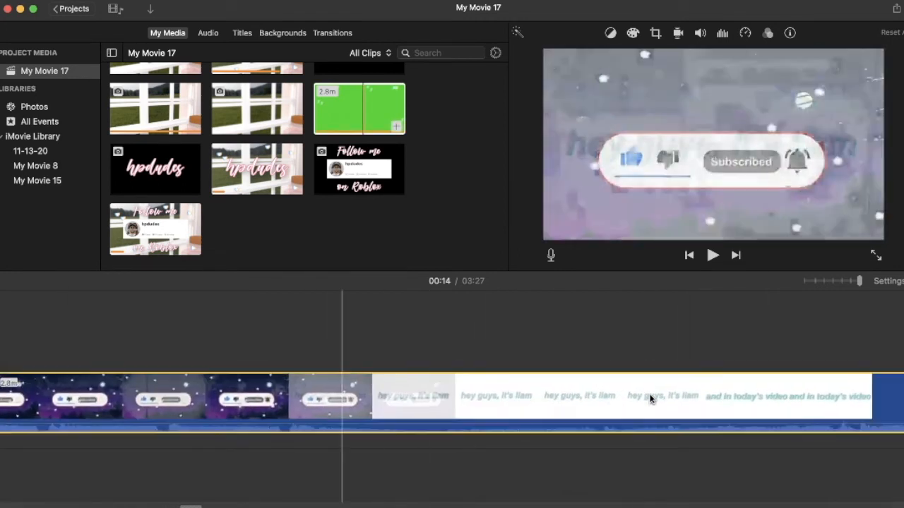
{"action": "scroll", "coordinate": [706, 397], "scroll_direction": "right", "scroll_amount": 20}
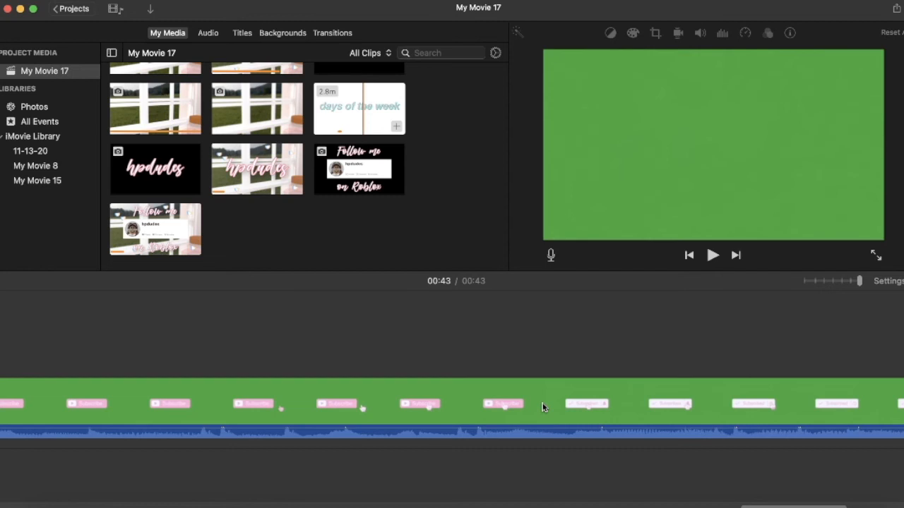
Step: Overlay the Subscribe button clip on the start of the hearts window clip and set its overlay type to Green/Blue Screen
{"action": "left_click_drag", "start_coordinate": [858, 281], "coordinate": [807, 281]}
{"action": "left_click_drag", "start_coordinate": [374, 396], "coordinate": [317, 345]}
{"action": "left_click", "coordinate": [601, 31]}
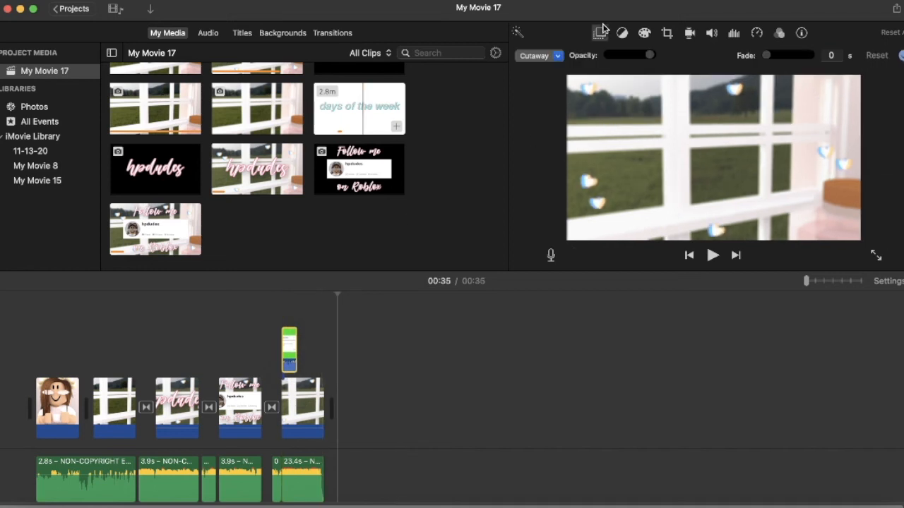
{"action": "left_click", "coordinate": [557, 55]}
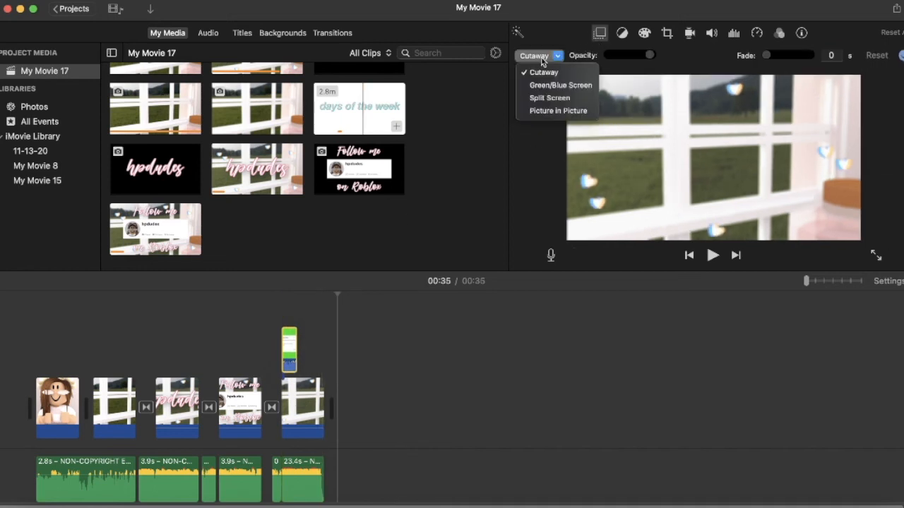
{"action": "left_click", "coordinate": [565, 87]}
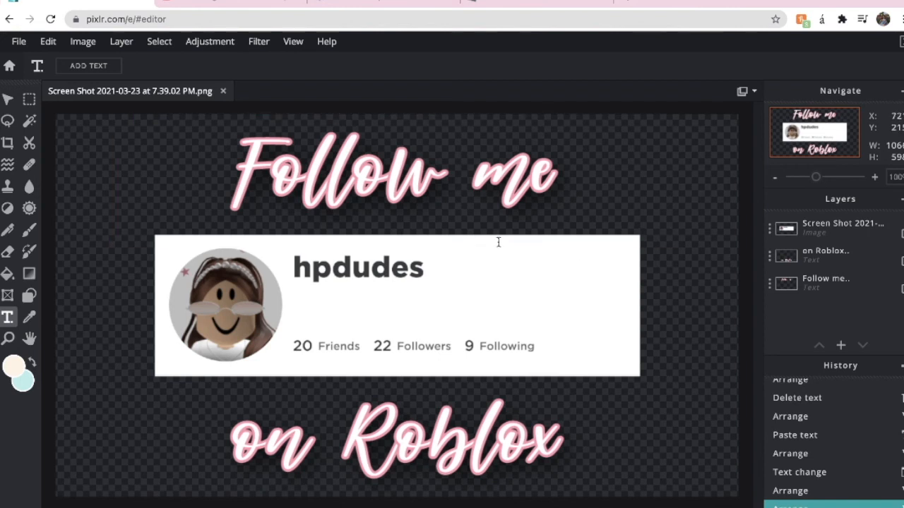
Step: Switch to Pixlr E and delete the profile screenshot layer and the "on Roblox" text layer
{"action": "left_click", "coordinate": [822, 233]}
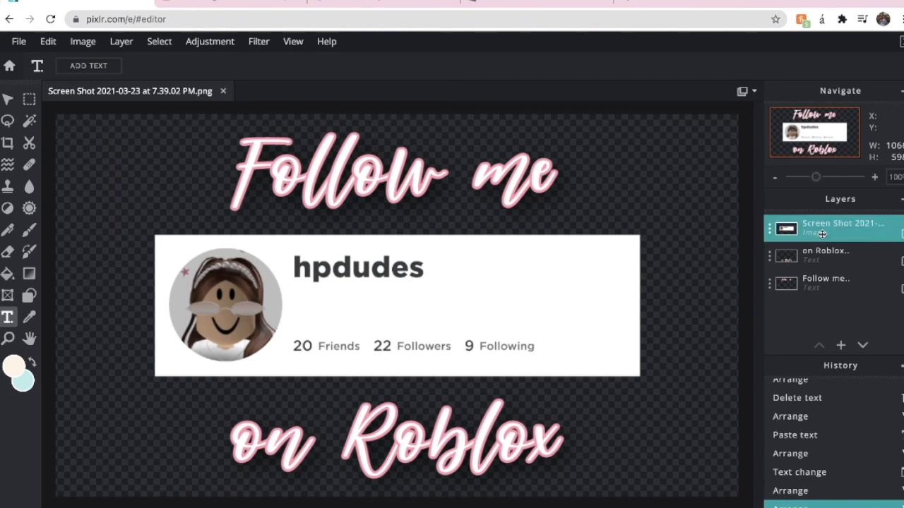
{"action": "key", "text": "Delete"}
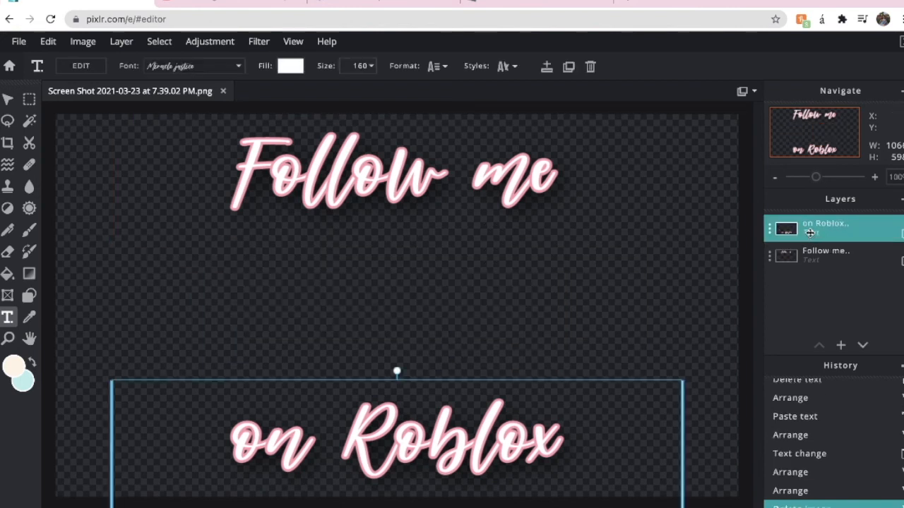
{"action": "key", "text": "Delete"}
Step: Replace the "Follow me" text with "Hope you enjoy the video!!" on two lines, enlarge it and center it on the canvas
{"action": "double_click", "coordinate": [500, 156]}
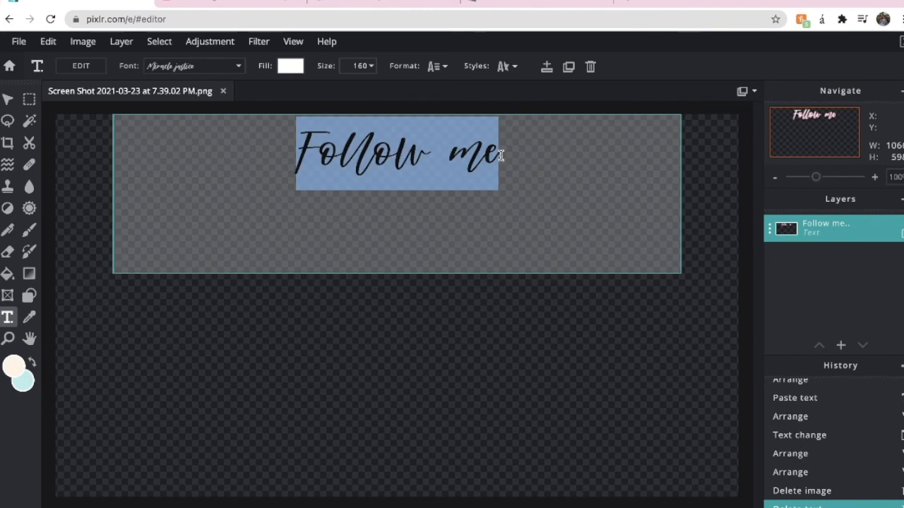
{"action": "key", "text": "BackSpace"}
{"action": "type", "text": "Hope you enjo"}
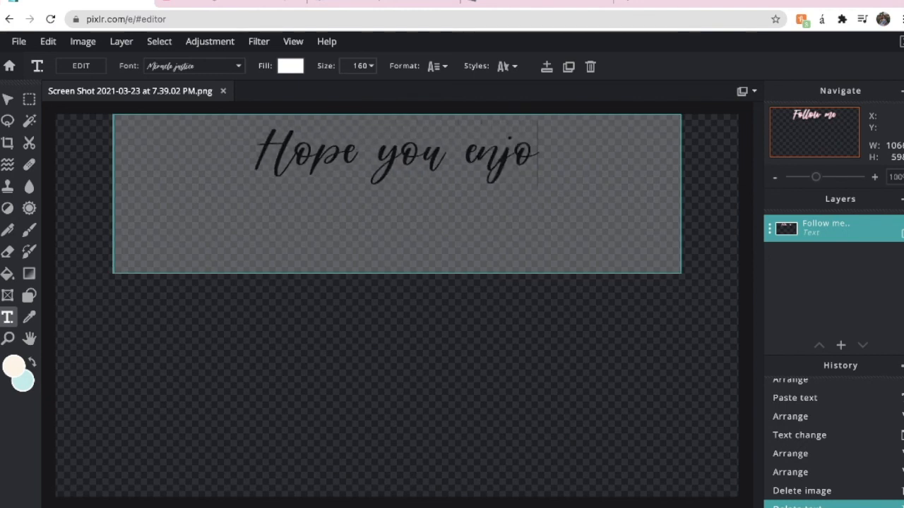
{"action": "type", "text": "y"}
{"action": "key", "text": "Return"}
{"action": "type", "text": "the video!!"}
{"action": "left_click", "coordinate": [351, 66]}
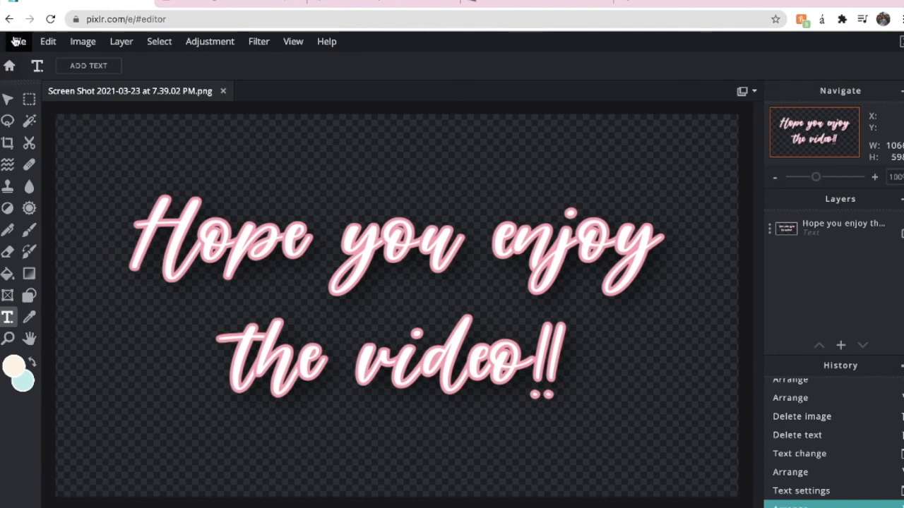
Step: Save the "Hope you enjoy the video!!" image to Downloads and import it into the iMovie project's media
{"action": "left_click", "coordinate": [15, 41]}
{"action": "left_click", "coordinate": [21, 114]}
{"action": "left_click", "coordinate": [718, 378]}
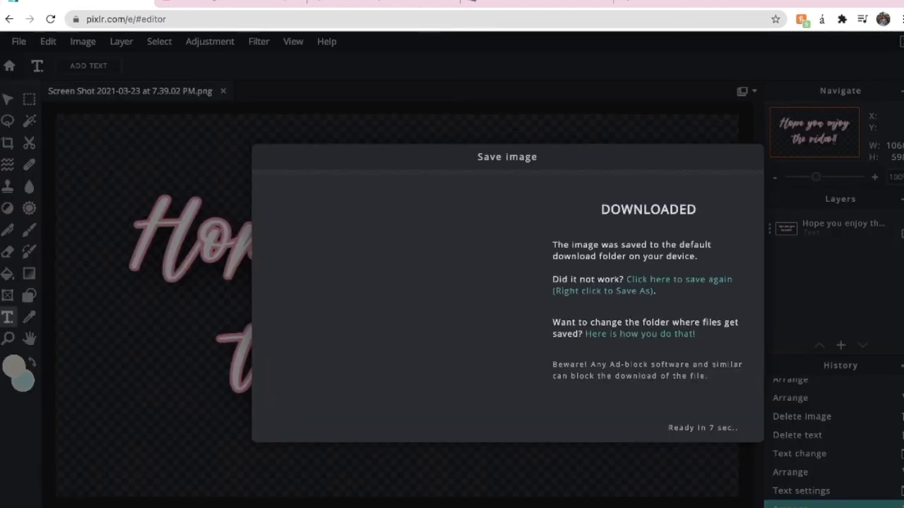
{"action": "left_click_drag", "start_coordinate": [106, 507], "coordinate": [355, 376]}
{"action": "key", "text": "super+Tab"}
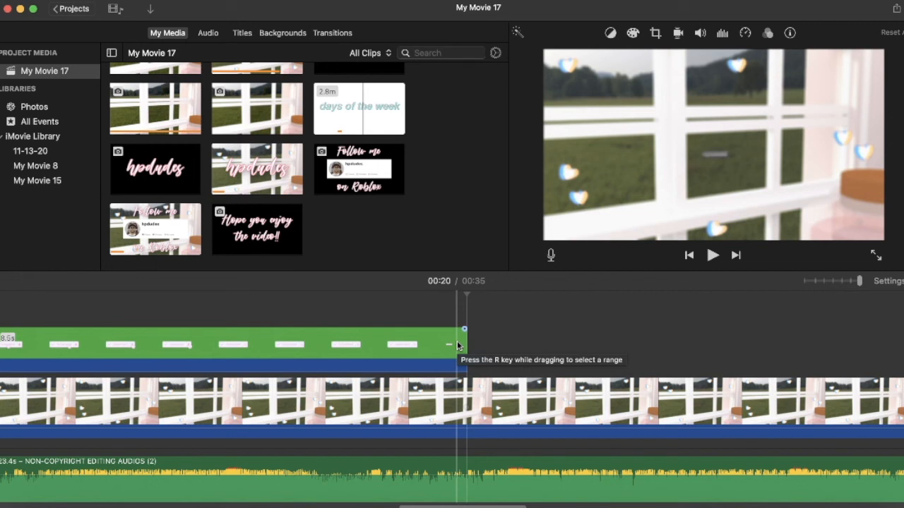
Step: Split the hearts window clip where the Subscribe overlay ends and delete the remainder
{"action": "left_click", "coordinate": [468, 404]}
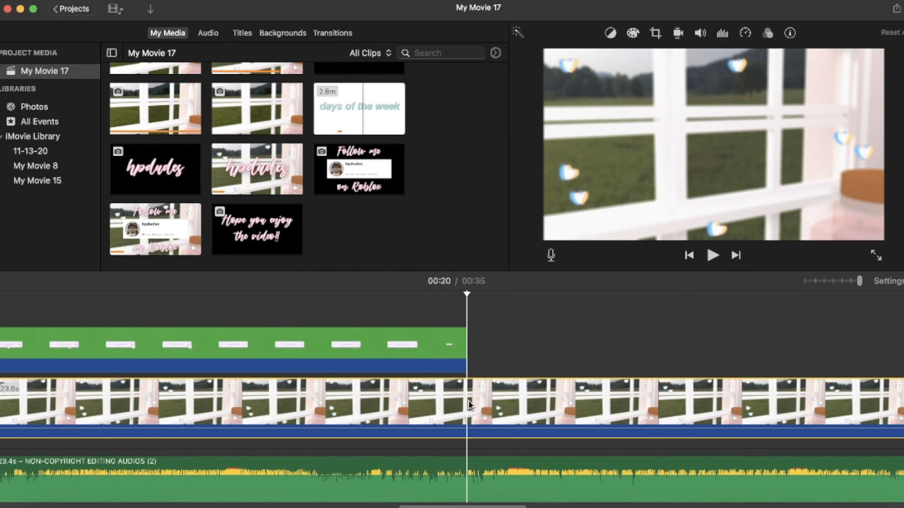
{"action": "key", "text": "super+b"}
{"action": "left_click", "coordinate": [492, 406]}
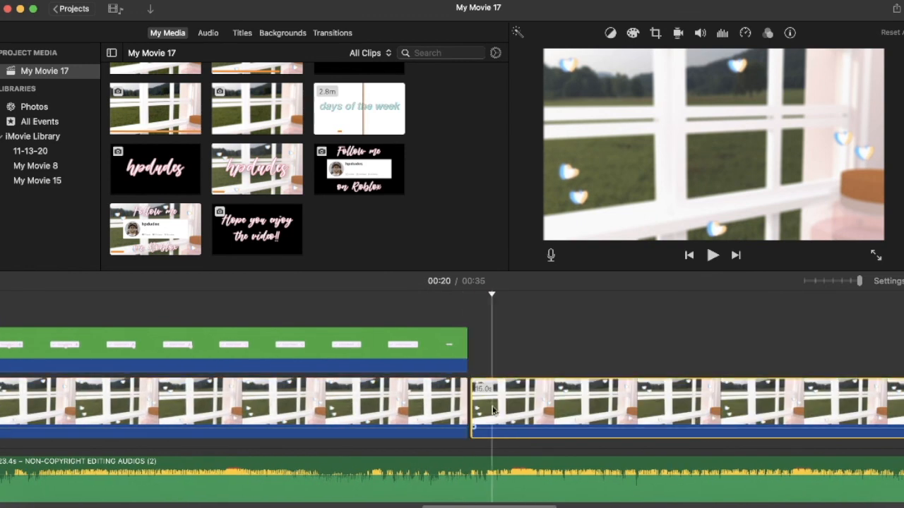
{"action": "key", "text": "Delete"}
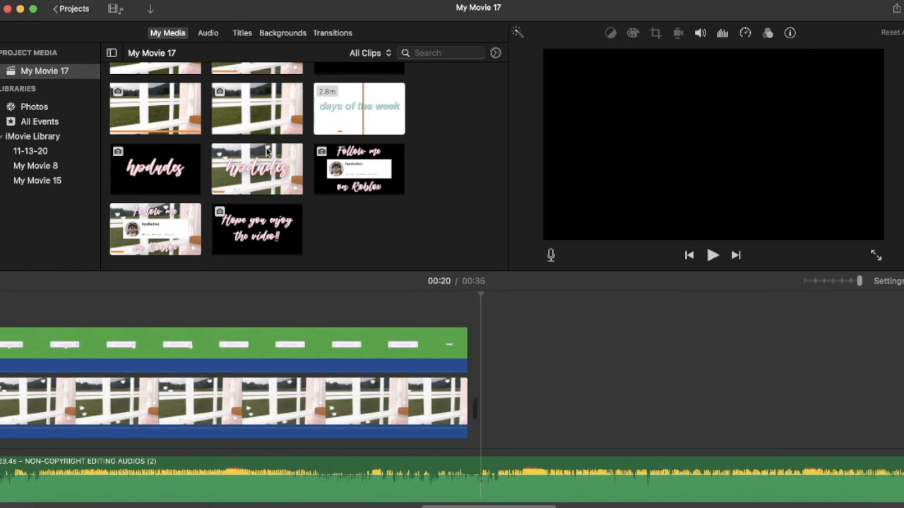
Step: Add the hearts window clip again at the end of the timeline and cut off its excess length
{"action": "left_click_drag", "start_coordinate": [259, 111], "coordinate": [512, 375]}
{"action": "scroll", "coordinate": [512, 381], "scroll_direction": "right", "scroll_amount": 10}
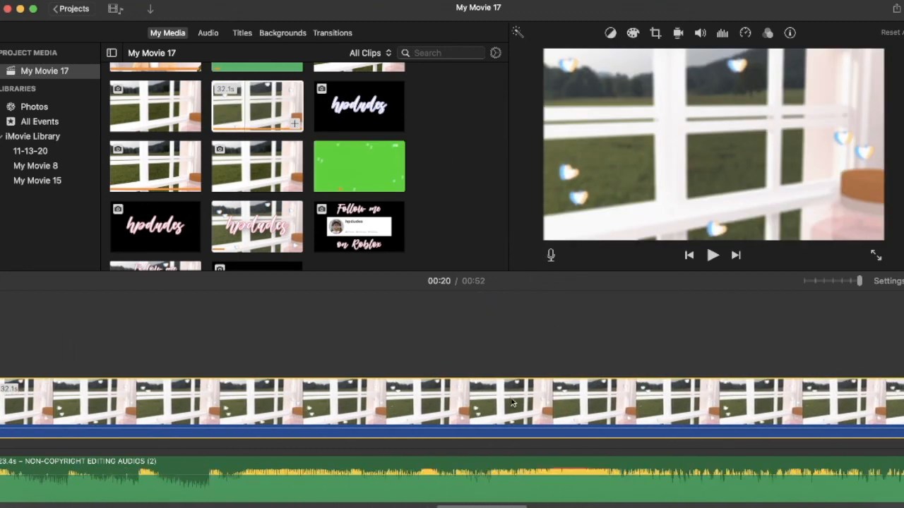
{"action": "left_click", "coordinate": [219, 413]}
{"action": "key", "text": "Delete"}
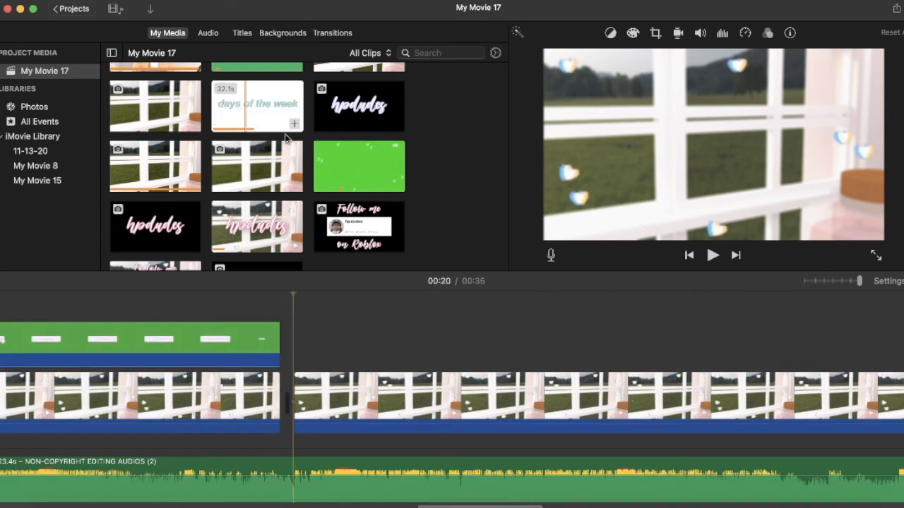
Step: Overlay the "Hope you enjoy the video!!" image on the last hearts window clip and set its crop style to Crop to Fill
{"action": "left_click", "coordinate": [263, 122]}
{"action": "scroll", "coordinate": [260, 125], "scroll_direction": "down", "scroll_amount": 2}
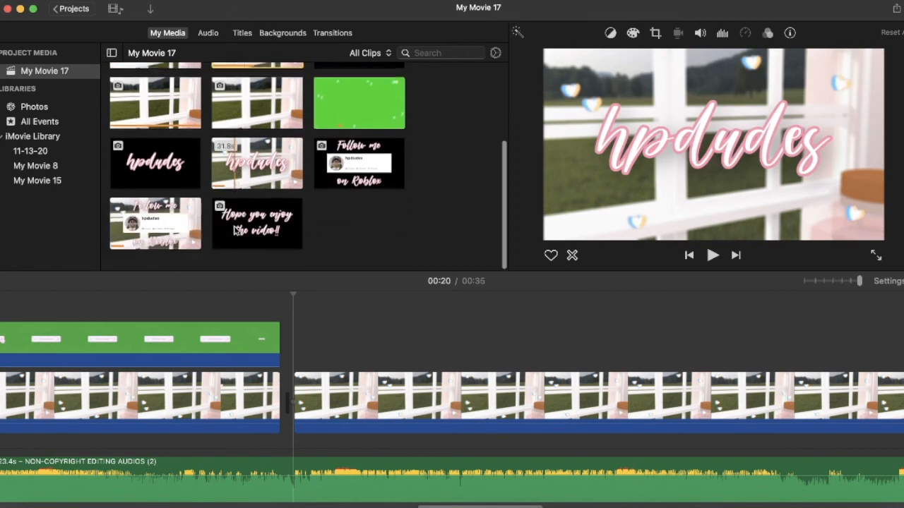
{"action": "left_click", "coordinate": [183, 233]}
{"action": "left_click_drag", "start_coordinate": [261, 228], "coordinate": [317, 343]}
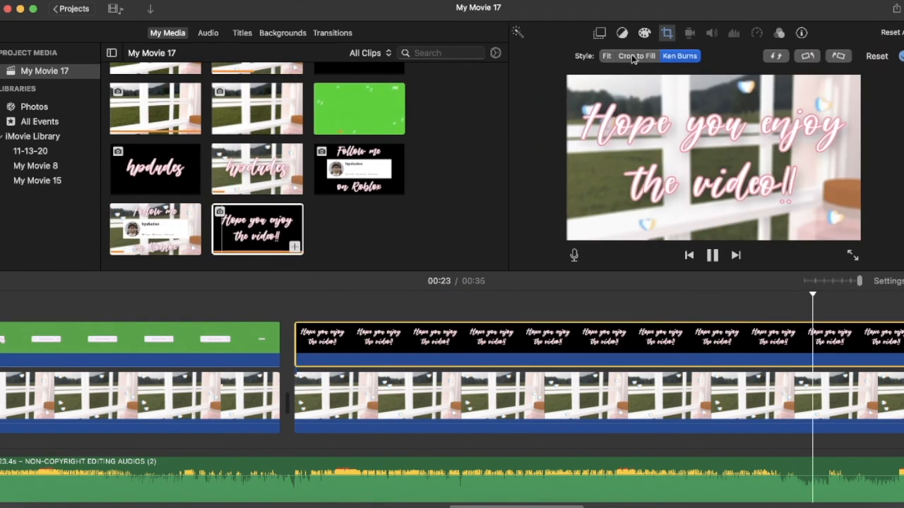
{"action": "left_click", "coordinate": [632, 57]}
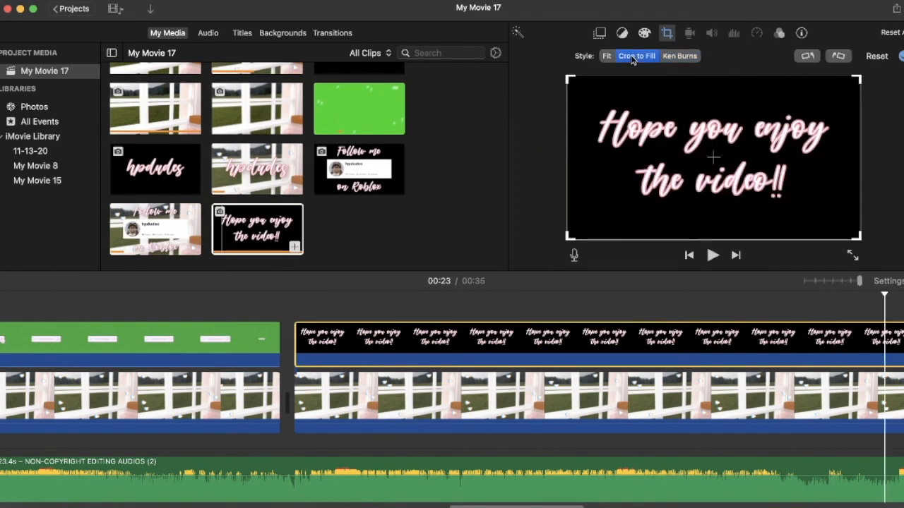
Step: Apply the crop, clear everything but the "Hope you enjoy the video!!" scene from the timeline and export the movie
{"action": "left_click", "coordinate": [473, 310]}
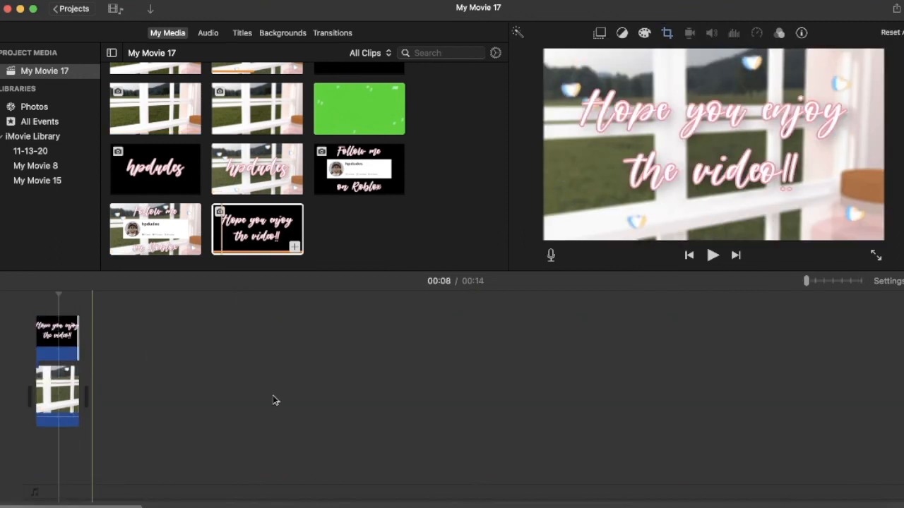
{"action": "left_click", "coordinate": [891, 10]}
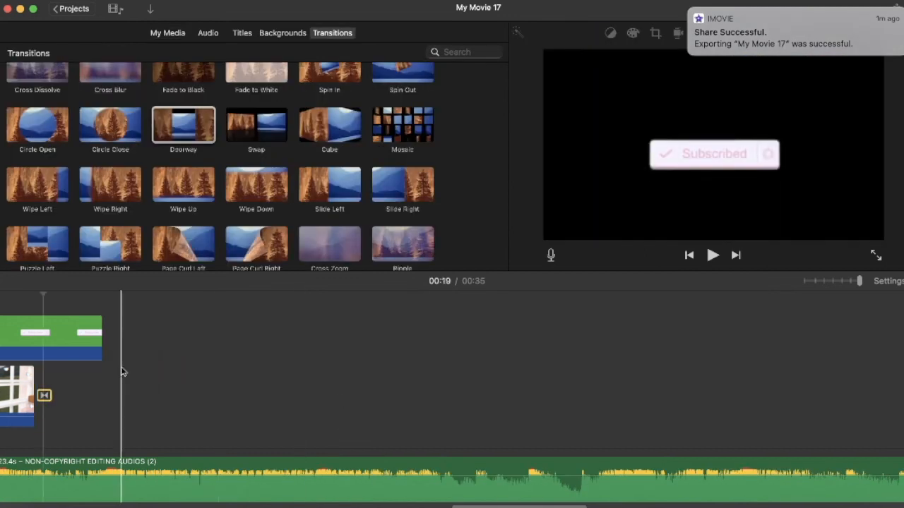
Step: Add the exported "Hope you enjoy the video!!" clip from the project media after the last transition in the timeline
{"action": "scroll", "coordinate": [121, 372], "scroll_direction": "left", "scroll_amount": 10}
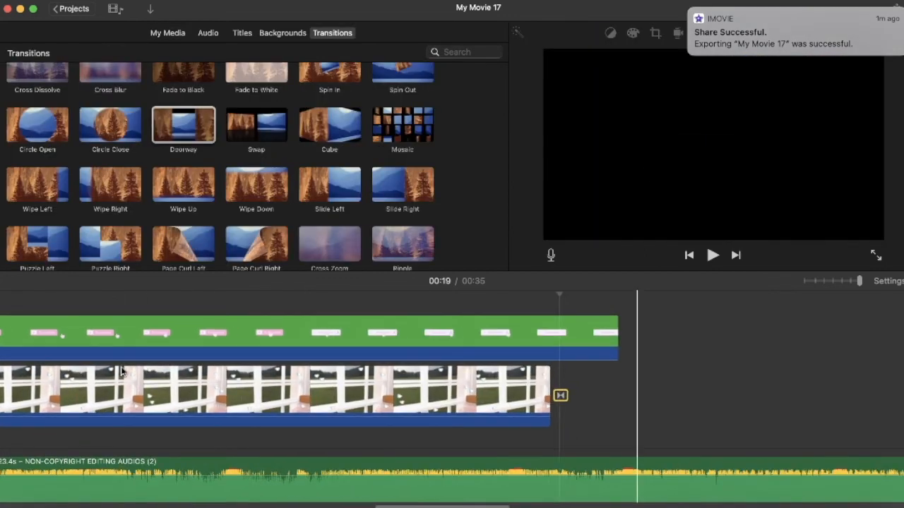
{"action": "scroll", "coordinate": [122, 372], "scroll_direction": "right", "scroll_amount": 4}
{"action": "left_click", "coordinate": [405, 406]}
{"action": "scroll", "coordinate": [371, 194], "scroll_direction": "down", "scroll_amount": 1}
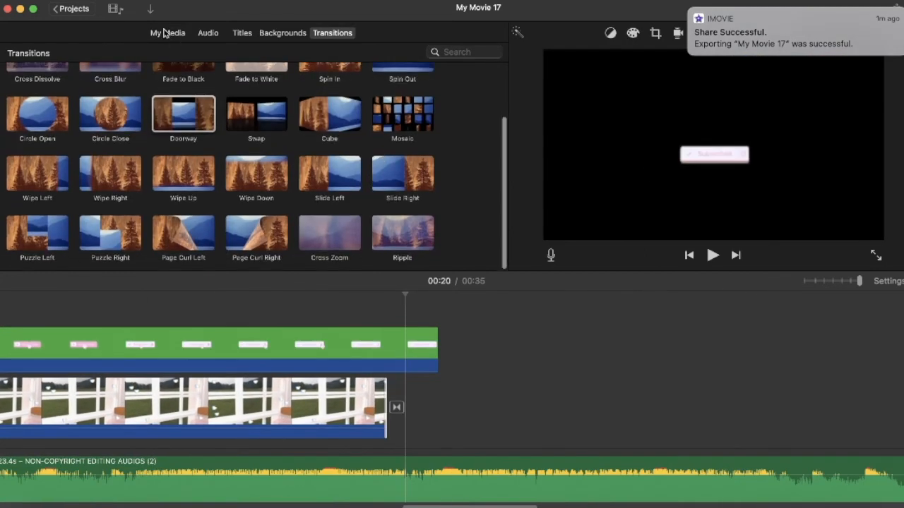
{"action": "left_click", "coordinate": [167, 33]}
{"action": "left_click", "coordinate": [154, 230]}
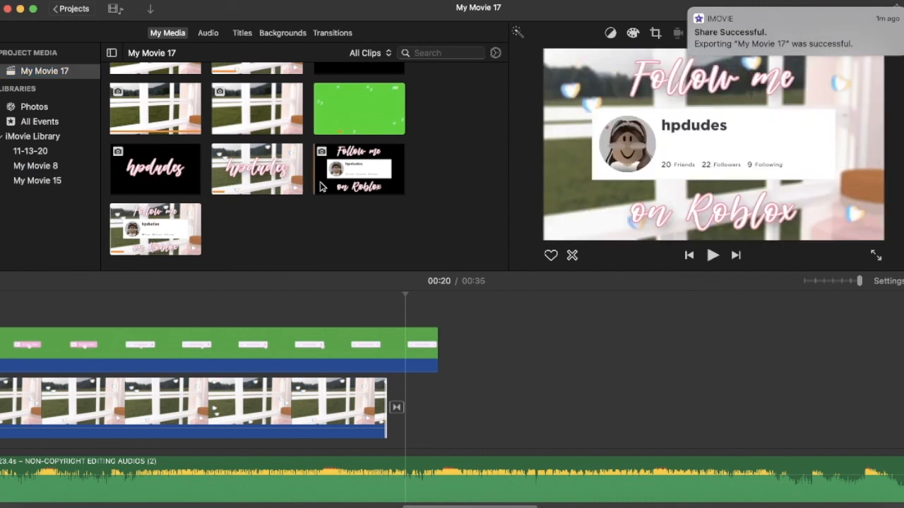
{"action": "scroll", "coordinate": [155, 229], "scroll_direction": "up", "scroll_amount": 5}
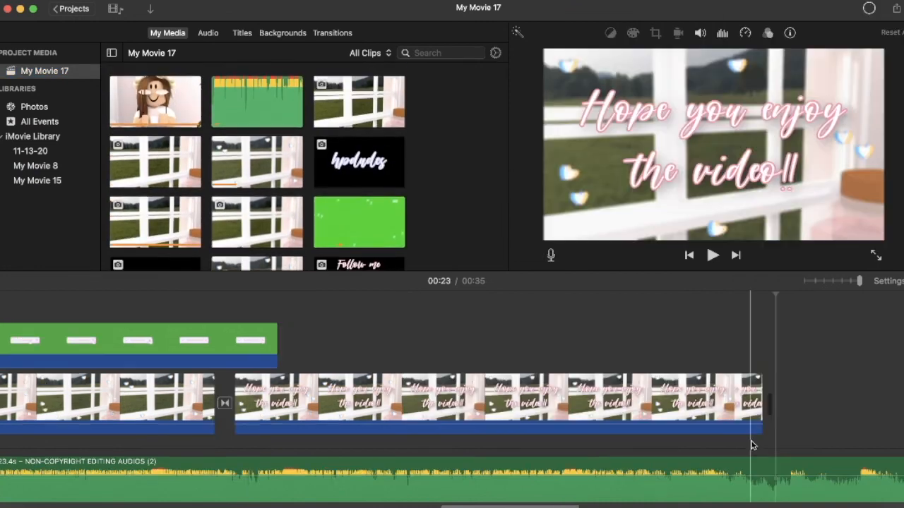
Step: Trim the background audio to the end of the "Hope you enjoy the video!!" clip and give it a fade-out
{"action": "left_click", "coordinate": [783, 471]}
{"action": "left_click_drag", "start_coordinate": [778, 470], "coordinate": [759, 471]}
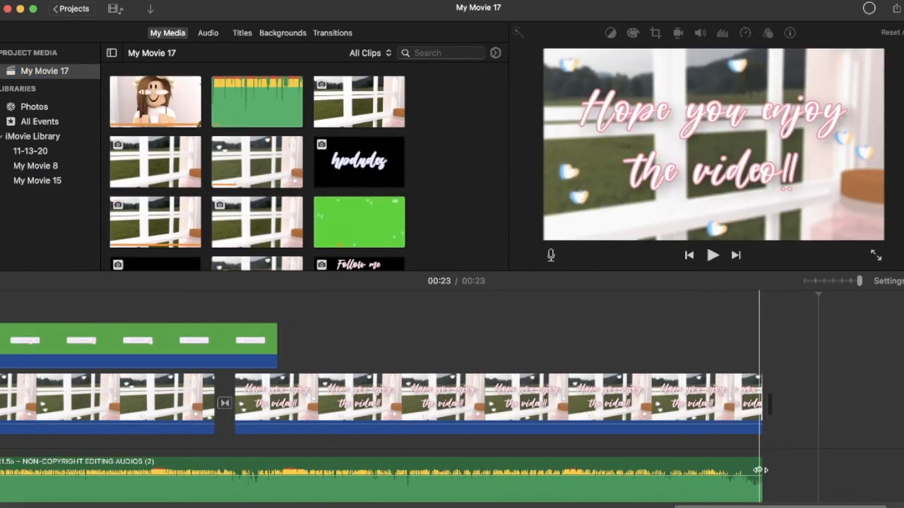
{"action": "left_click_drag", "start_coordinate": [760, 470], "coordinate": [682, 484]}
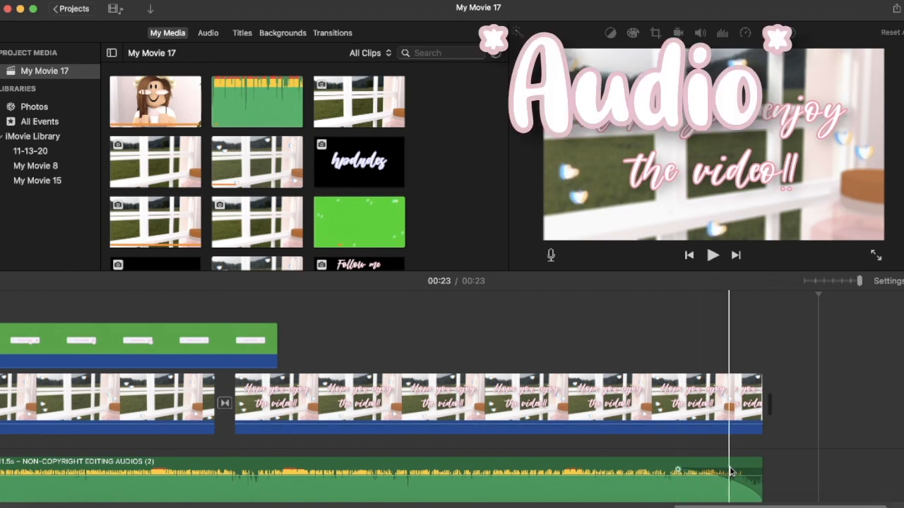
Step: Add a Fade to Black transition to the end of the "Hope you enjoy the video!!" clip
{"action": "left_click", "coordinate": [329, 35]}
{"action": "scroll", "coordinate": [203, 219], "scroll_direction": "up", "scroll_amount": 4}
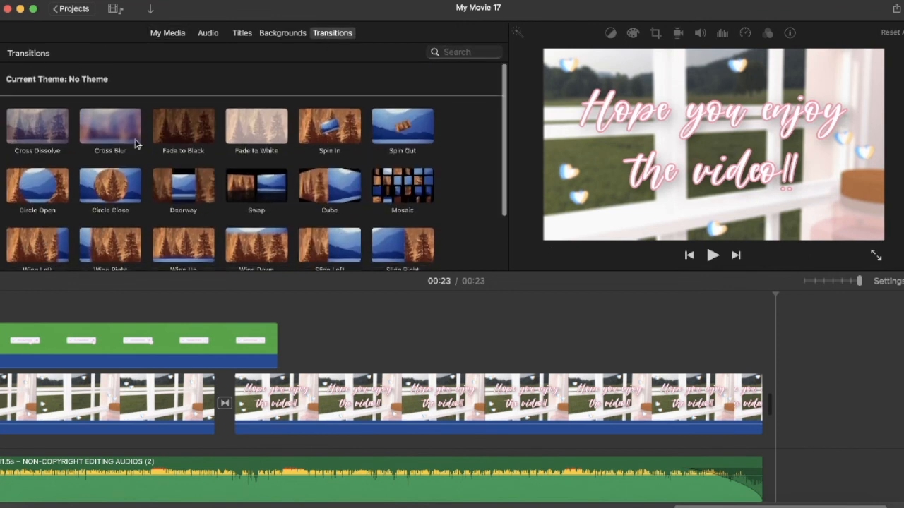
{"action": "left_click_drag", "start_coordinate": [172, 132], "coordinate": [703, 384]}
{"action": "scroll", "coordinate": [601, 360], "scroll_direction": "left", "scroll_amount": 5}
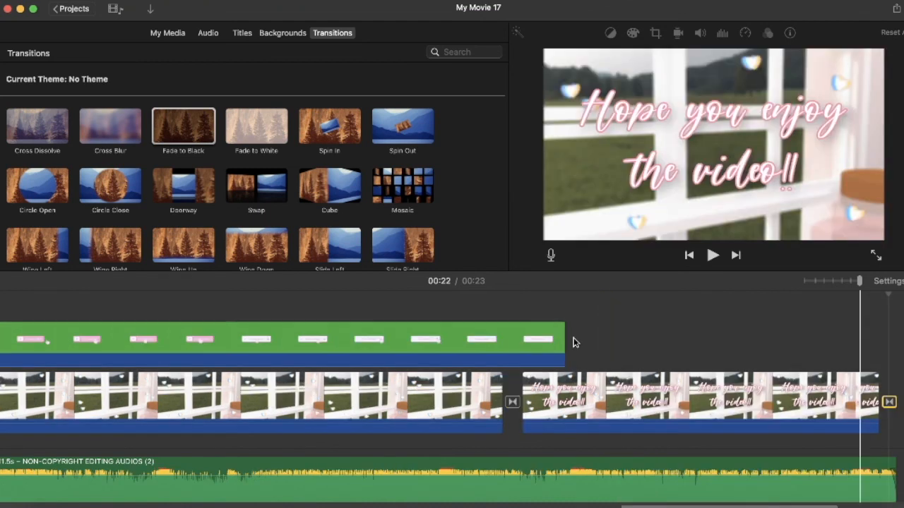
{"action": "scroll", "coordinate": [573, 343], "scroll_direction": "right", "scroll_amount": 4}
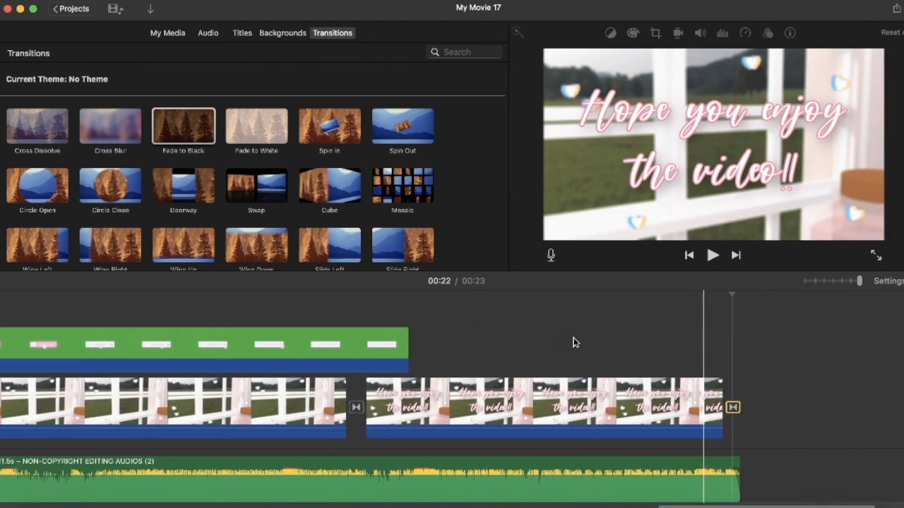